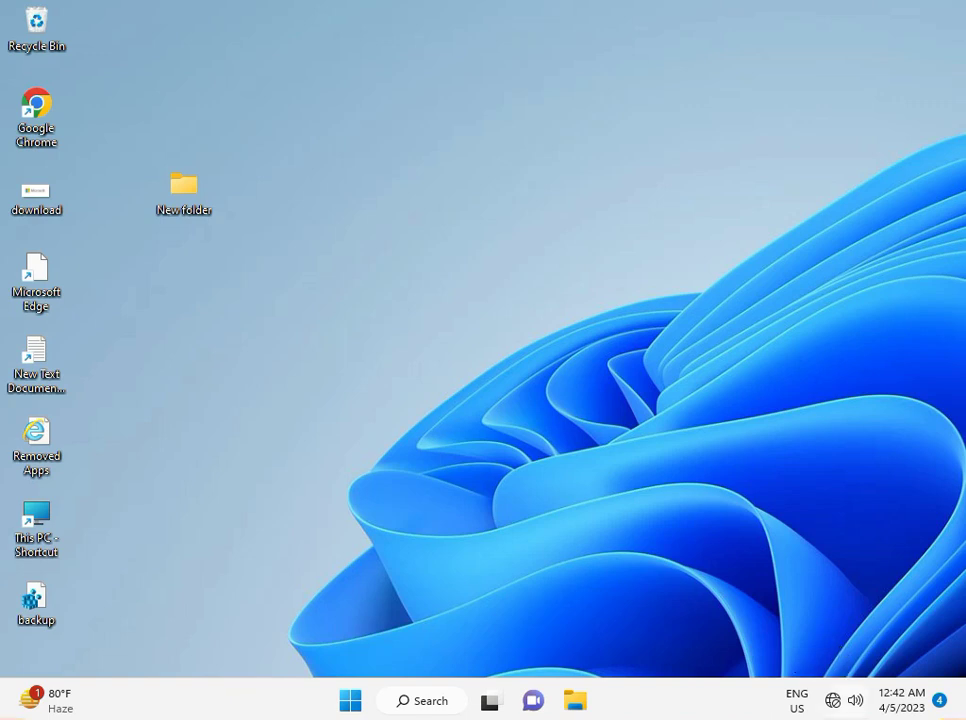
Open the Settings app to the Apps page, then close it
{"action": "left_click", "coordinate": [350, 700]}
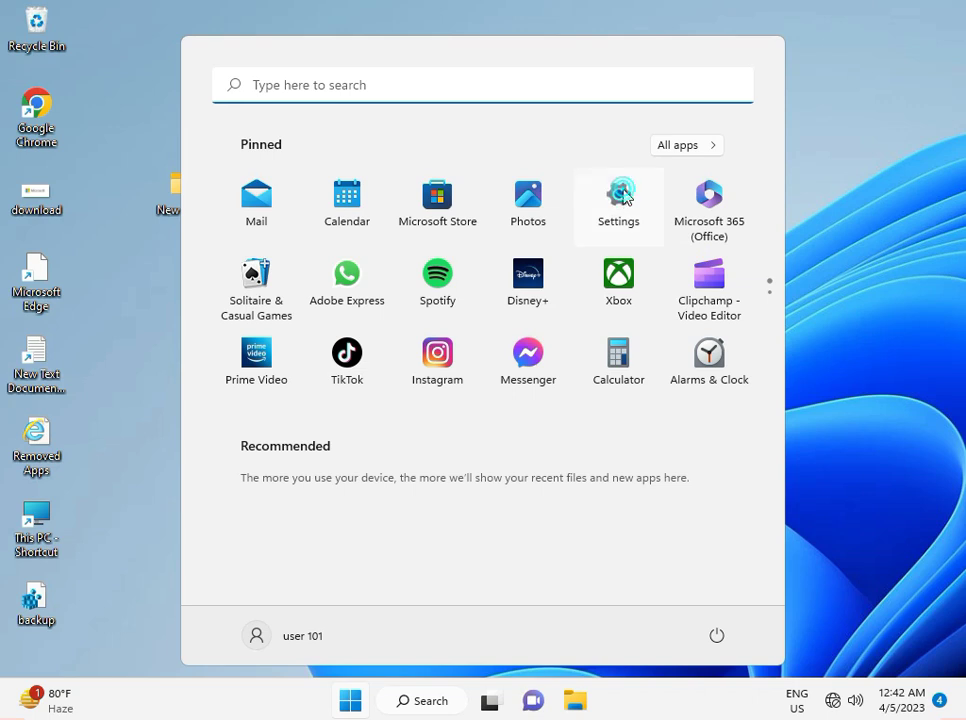
{"action": "left_click", "coordinate": [622, 195]}
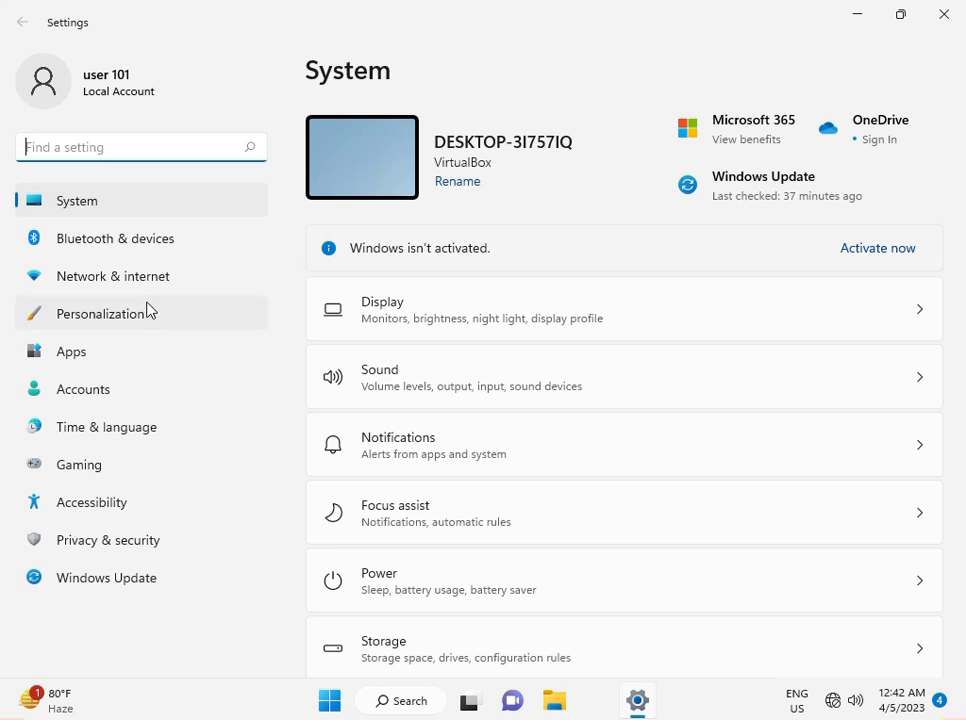
{"action": "left_click", "coordinate": [130, 368]}
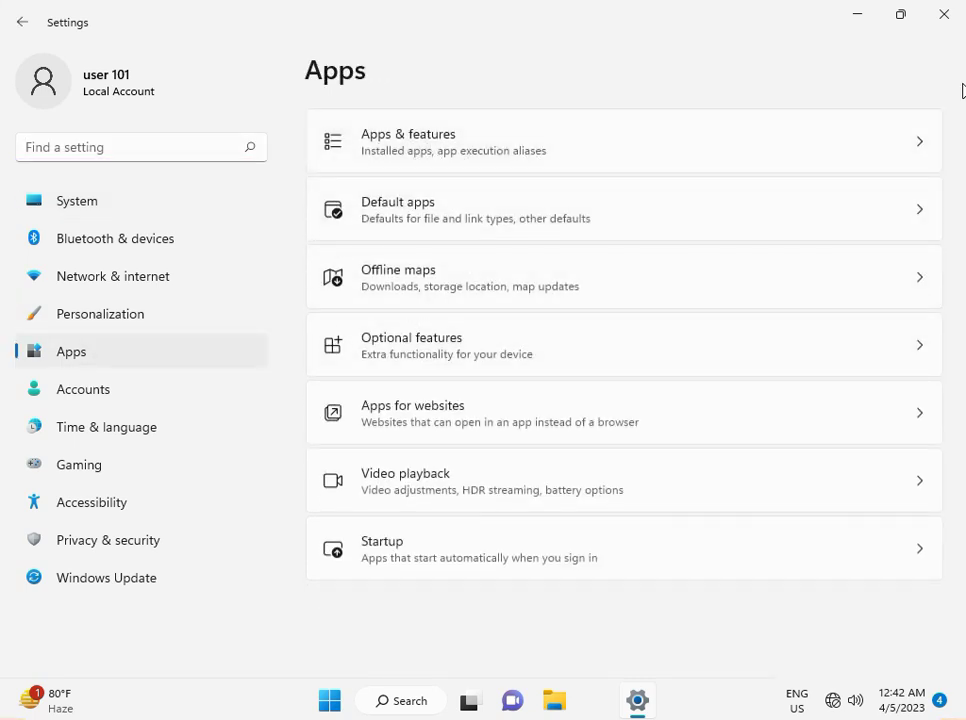
{"action": "left_click", "coordinate": [943, 14]}
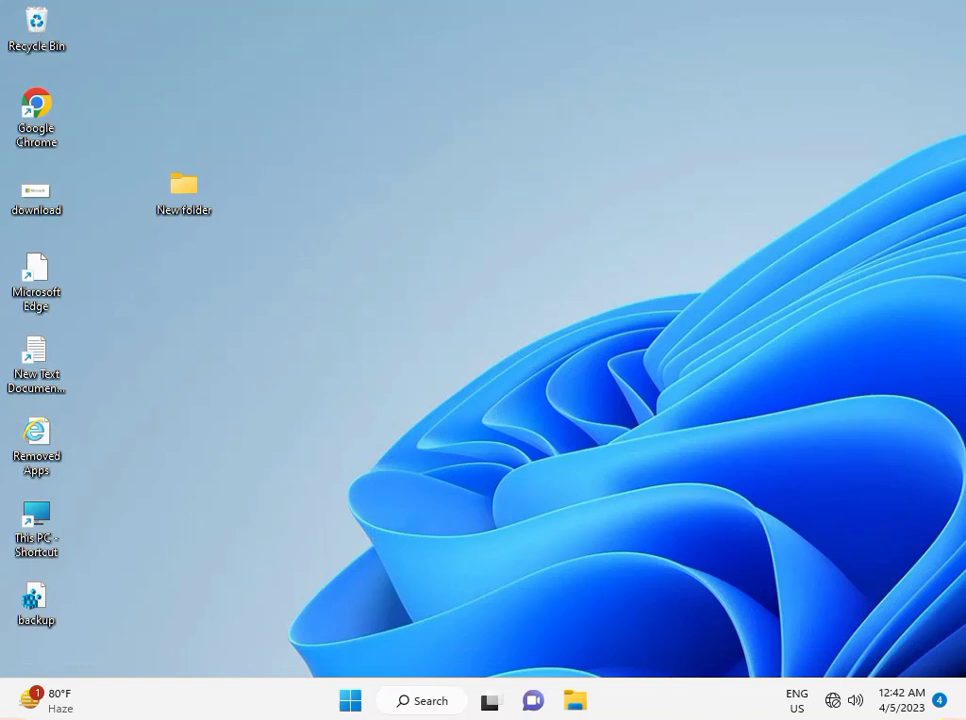
Open the Settings app to the Windows Update page, then close it
{"action": "left_click", "coordinate": [352, 703]}
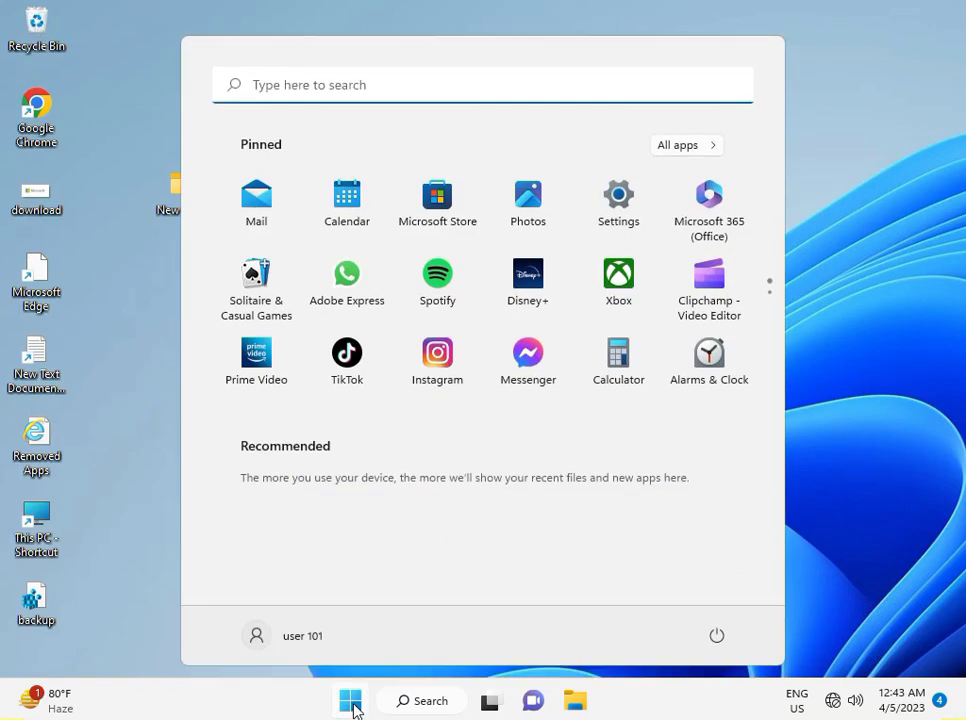
{"action": "left_click", "coordinate": [618, 202]}
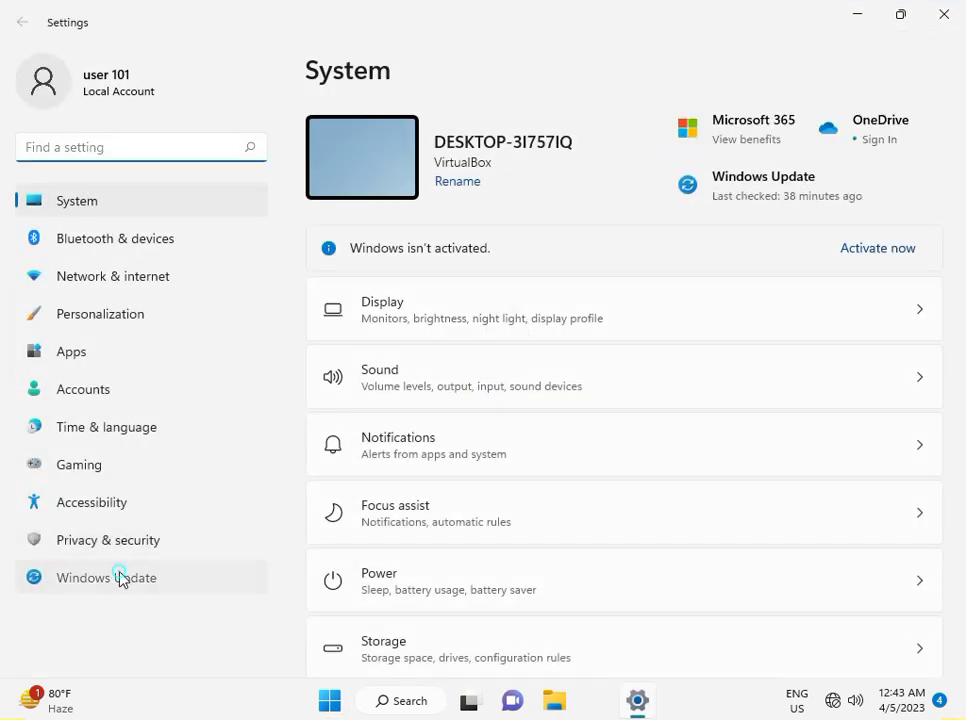
{"action": "left_click", "coordinate": [121, 578]}
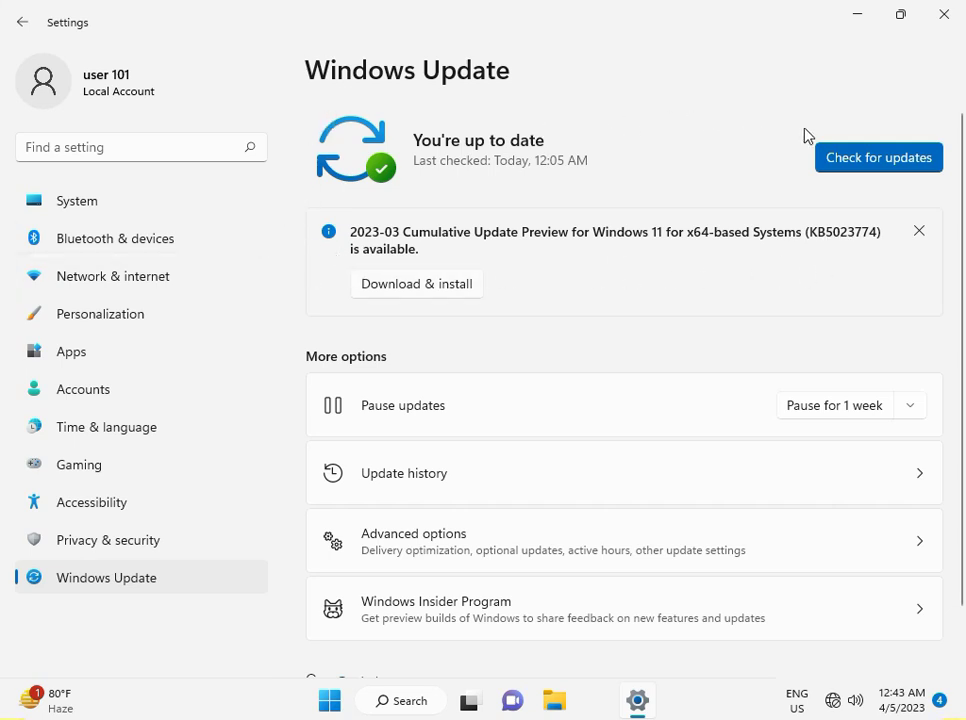
{"action": "left_click", "coordinate": [943, 18]}
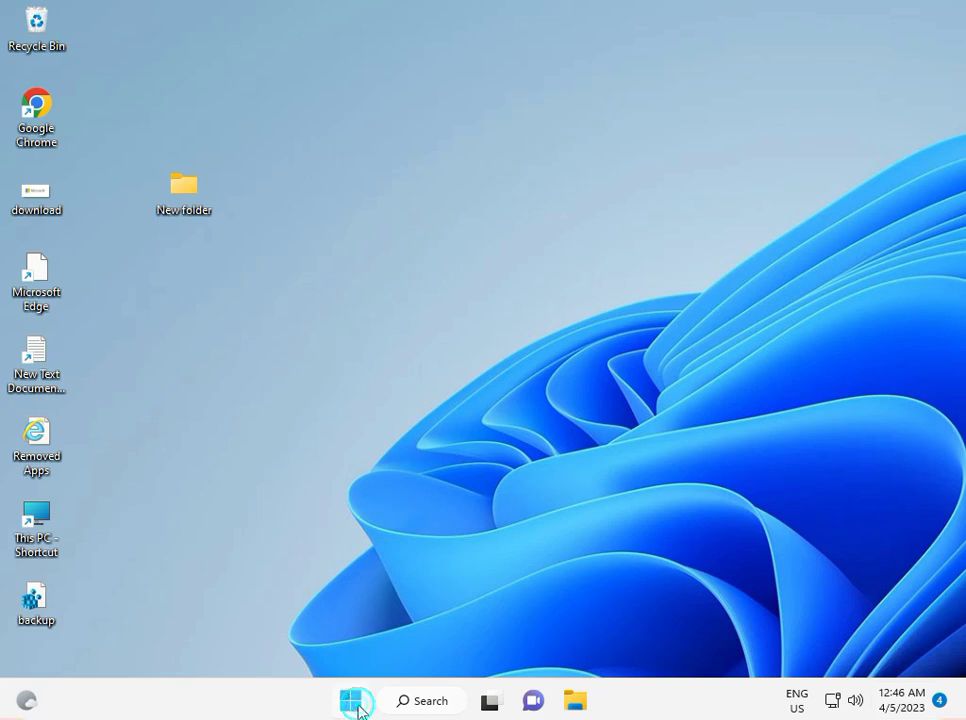
Search Start for 'rege' and run Registry Editor as administrator, approving UAC
{"action": "left_click", "coordinate": [358, 703]}
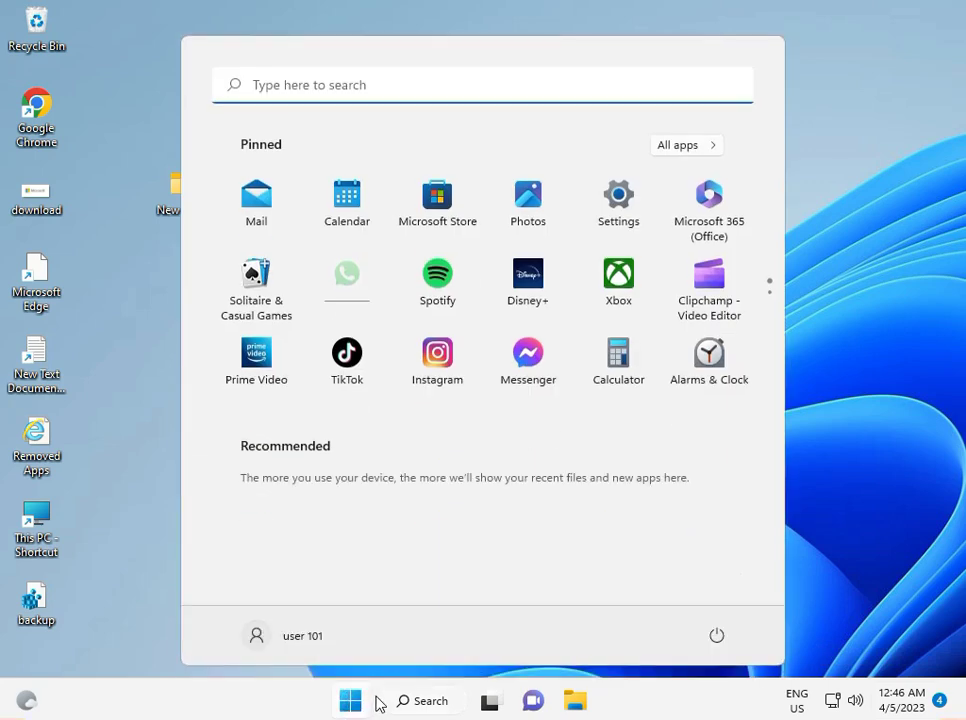
{"action": "type", "text": "r"}
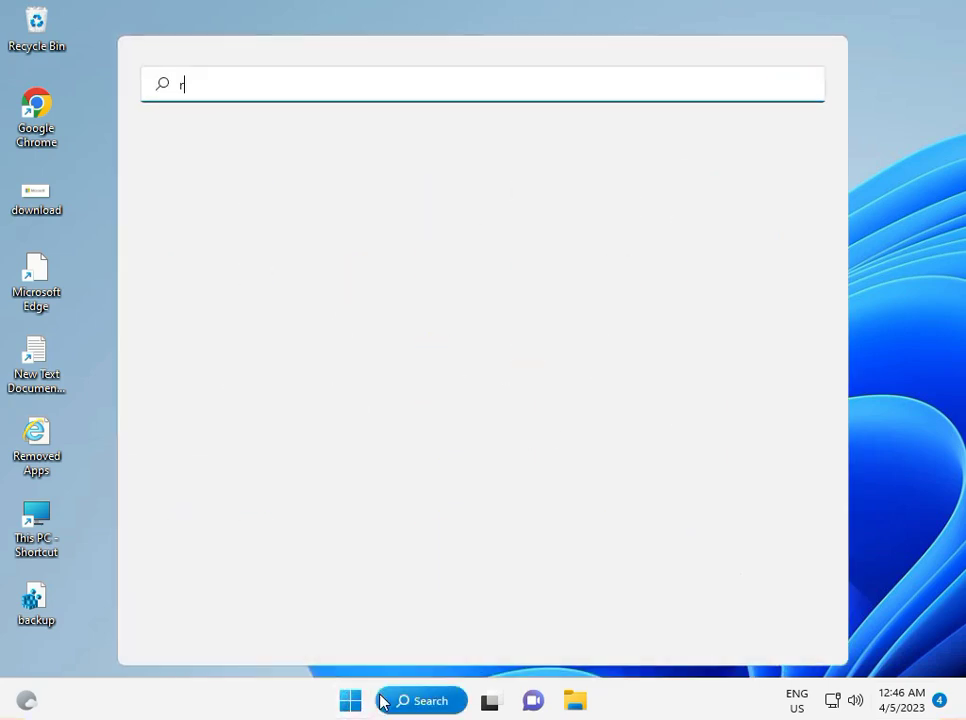
{"action": "type", "text": "ege"}
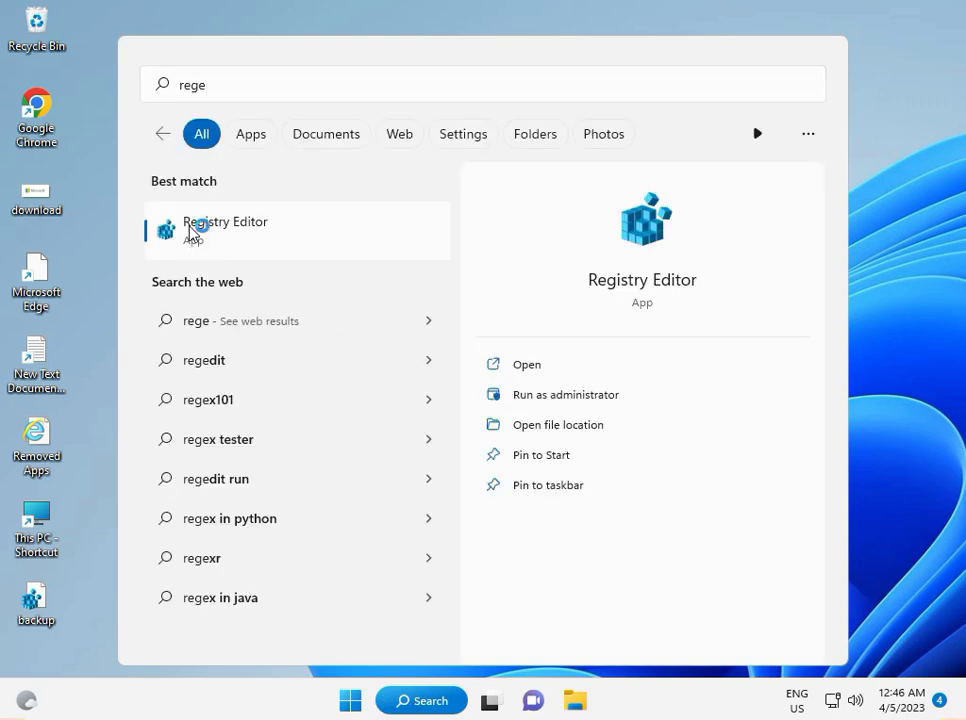
{"action": "right_click", "coordinate": [190, 230]}
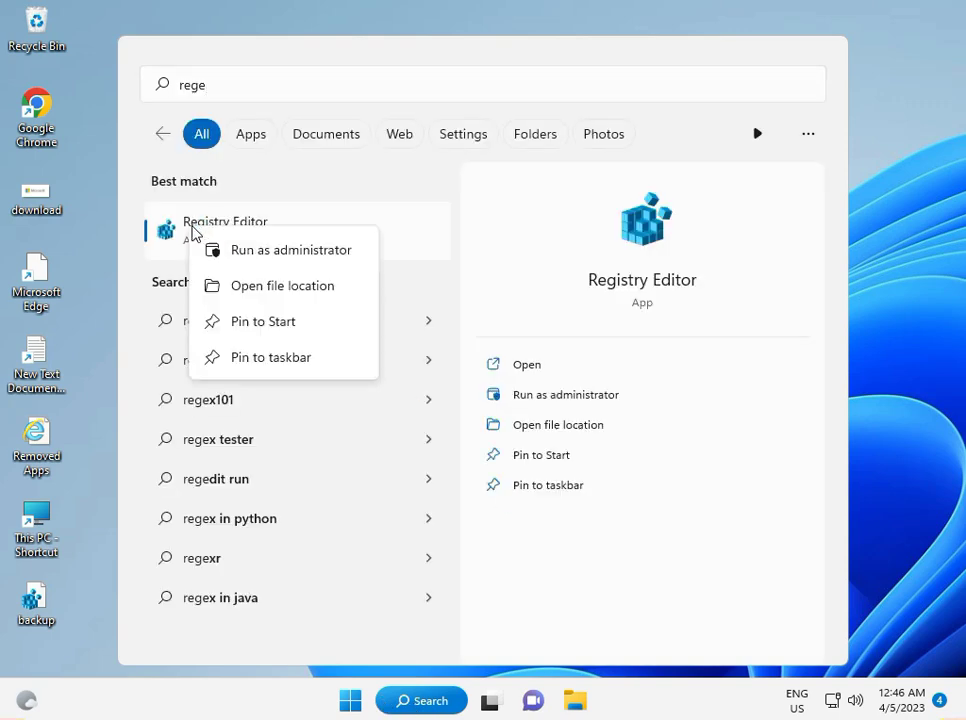
{"action": "left_click", "coordinate": [251, 259]}
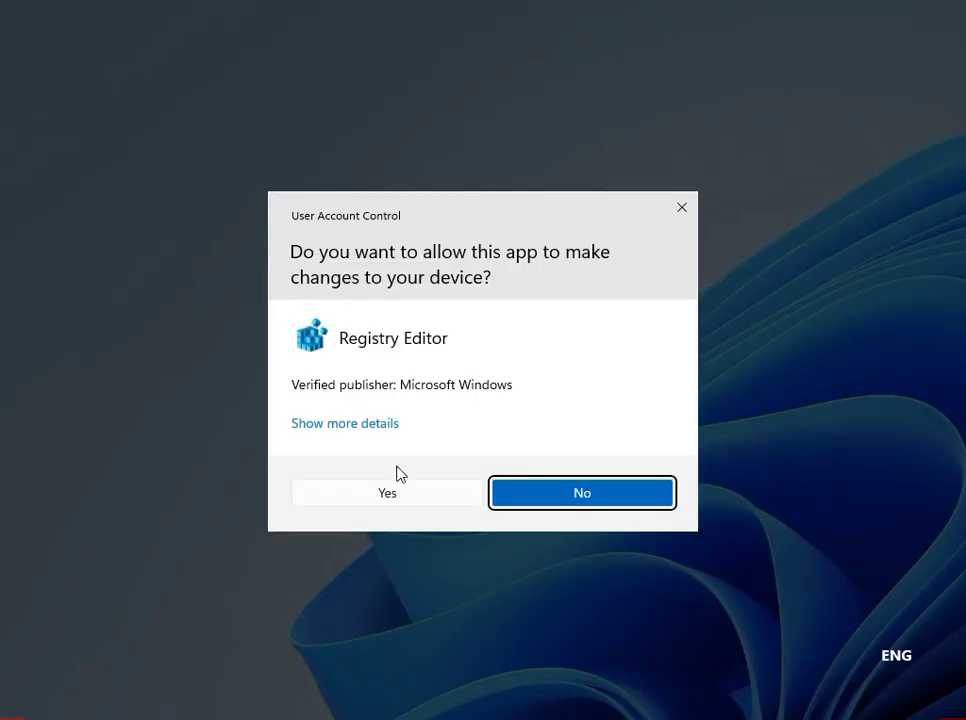
{"action": "left_click", "coordinate": [404, 499]}
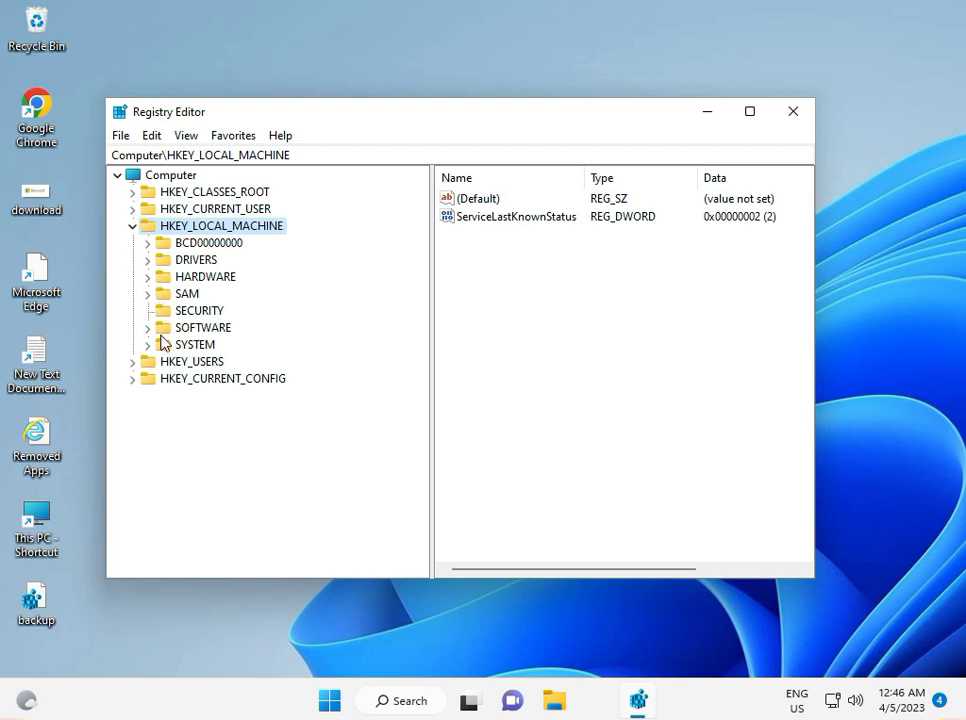
Expand HKEY_LOCAL_MACHINE\SOFTWARE\Microsoft\Windows in the registry tree
{"action": "left_click", "coordinate": [148, 328]}
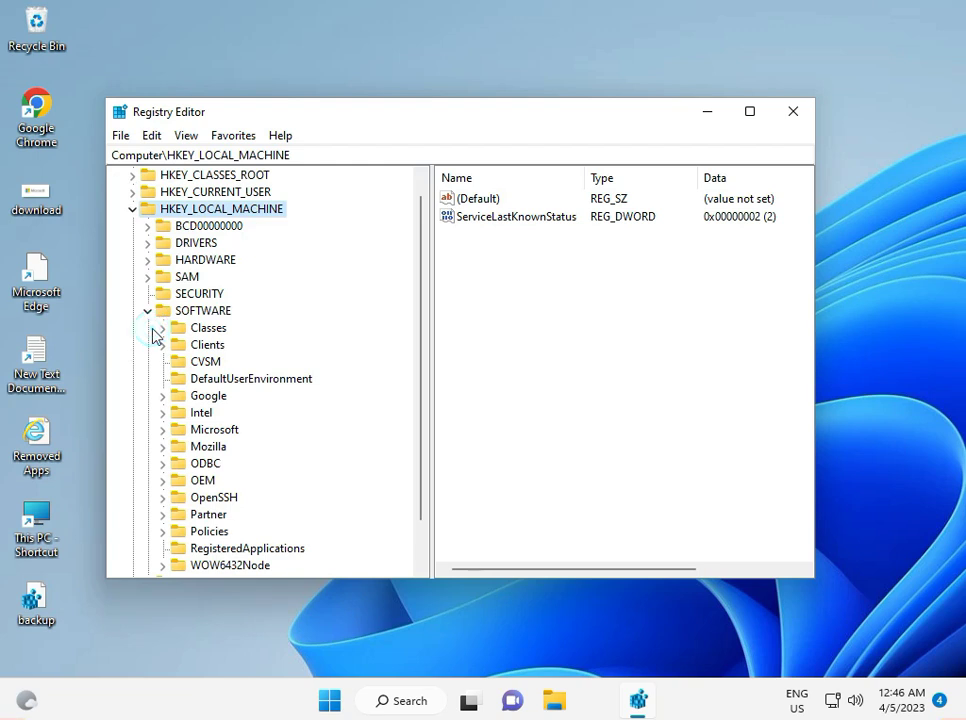
{"action": "left_click", "coordinate": [162, 431]}
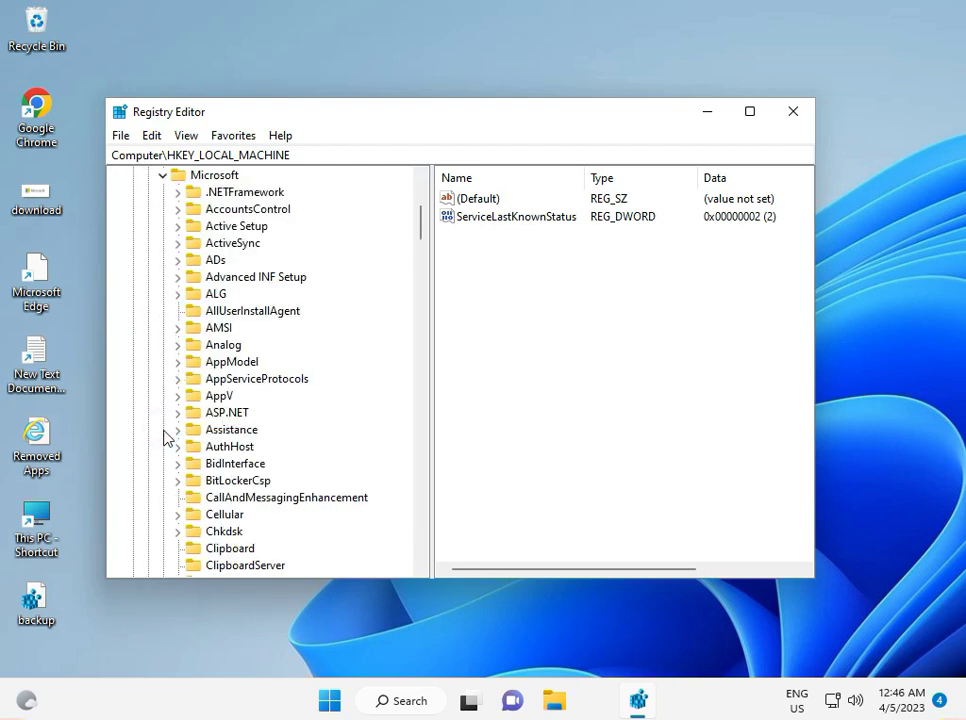
{"action": "scroll", "coordinate": [182, 485], "scroll_direction": "down", "scroll_amount": 4}
{"action": "scroll", "coordinate": [198, 513], "scroll_direction": "down", "scroll_amount": 3}
{"action": "scroll", "coordinate": [190, 522], "scroll_direction": "down", "scroll_amount": 3}
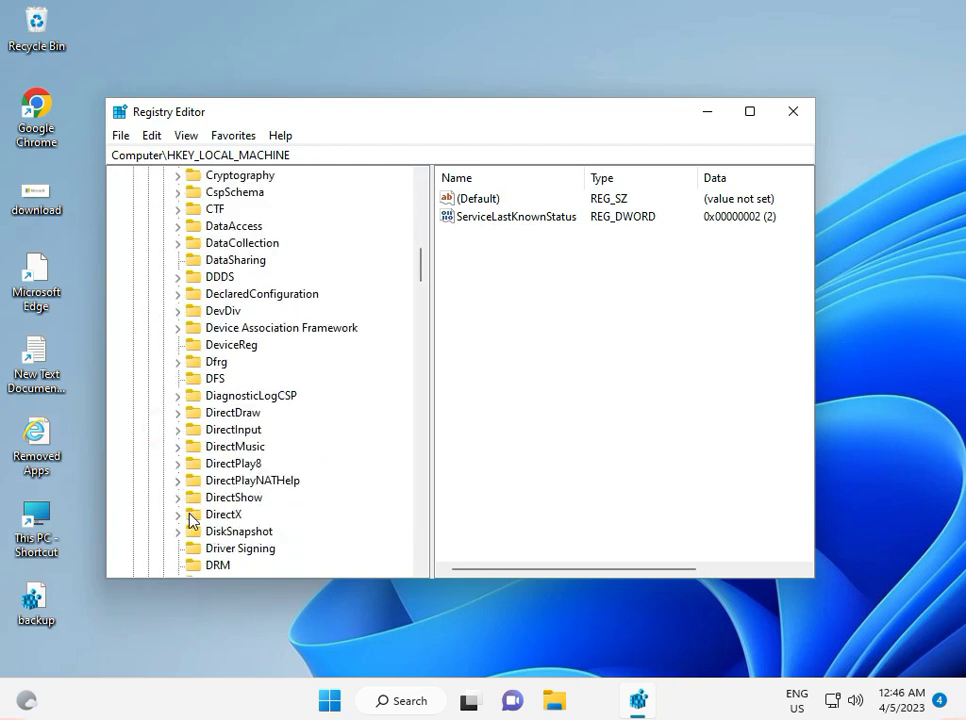
{"action": "scroll", "coordinate": [192, 517], "scroll_direction": "down", "scroll_amount": 3}
{"action": "scroll", "coordinate": [190, 518], "scroll_direction": "down", "scroll_amount": 3}
{"action": "scroll", "coordinate": [190, 518], "scroll_direction": "down", "scroll_amount": 3}
{"action": "scroll", "coordinate": [190, 518], "scroll_direction": "down", "scroll_amount": 3}
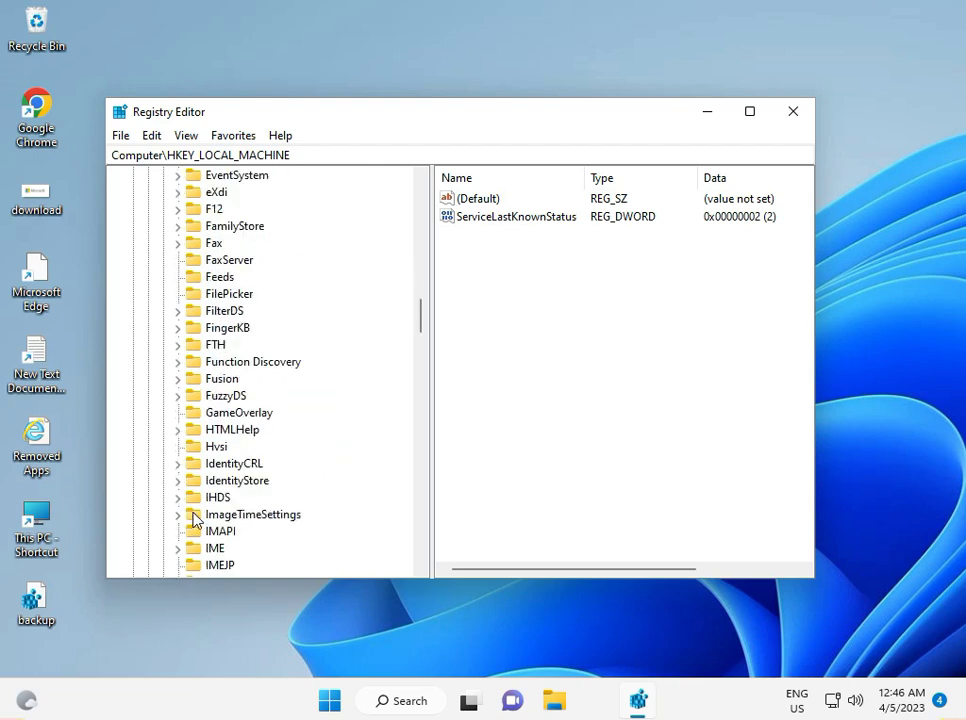
{"action": "scroll", "coordinate": [193, 519], "scroll_direction": "down", "scroll_amount": 4}
{"action": "scroll", "coordinate": [193, 518], "scroll_direction": "down", "scroll_amount": 6}
{"action": "scroll", "coordinate": [193, 518], "scroll_direction": "down", "scroll_amount": 3}
{"action": "scroll", "coordinate": [195, 519], "scroll_direction": "down", "scroll_amount": 7}
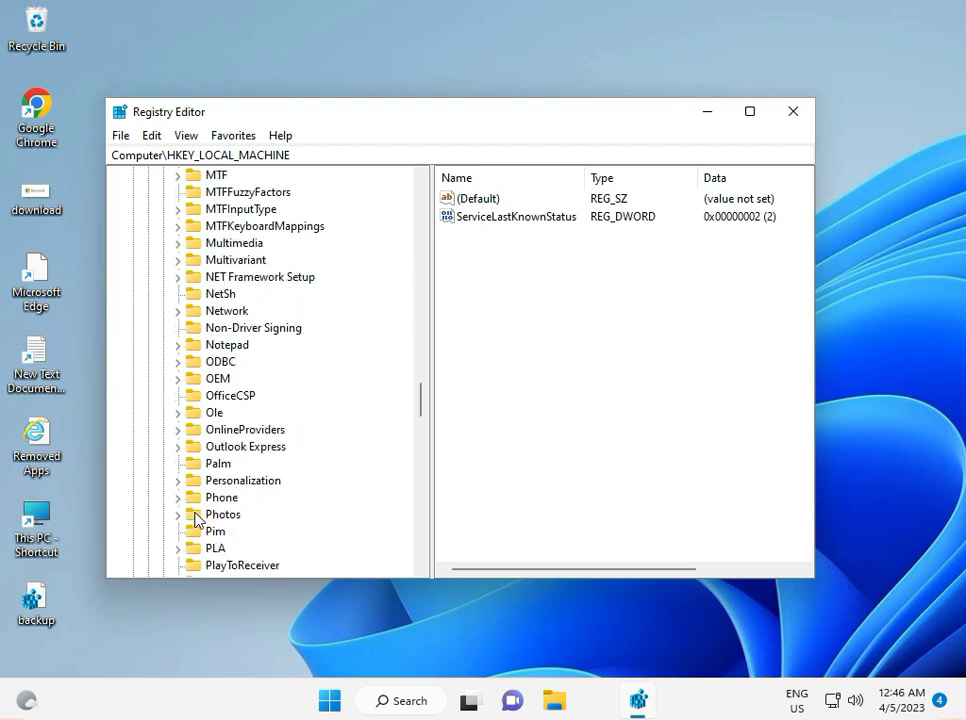
{"action": "scroll", "coordinate": [197, 520], "scroll_direction": "down", "scroll_amount": 4}
{"action": "scroll", "coordinate": [197, 520], "scroll_direction": "down", "scroll_amount": 4}
{"action": "scroll", "coordinate": [197, 520], "scroll_direction": "down", "scroll_amount": 4}
{"action": "scroll", "coordinate": [197, 520], "scroll_direction": "down", "scroll_amount": 4}
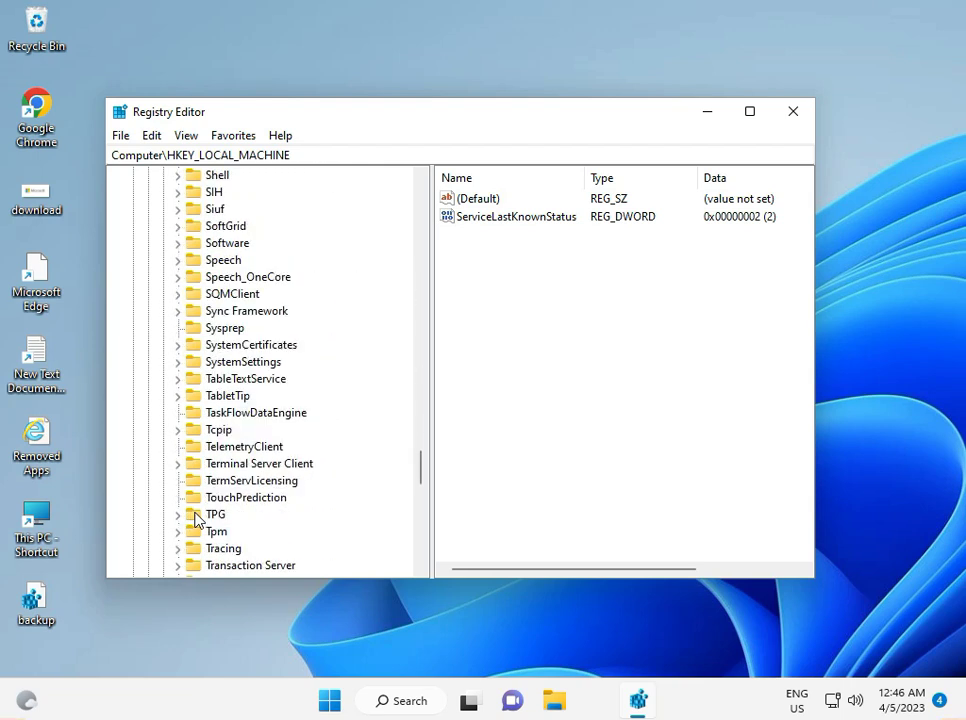
{"action": "scroll", "coordinate": [197, 520], "scroll_direction": "down", "scroll_amount": 8}
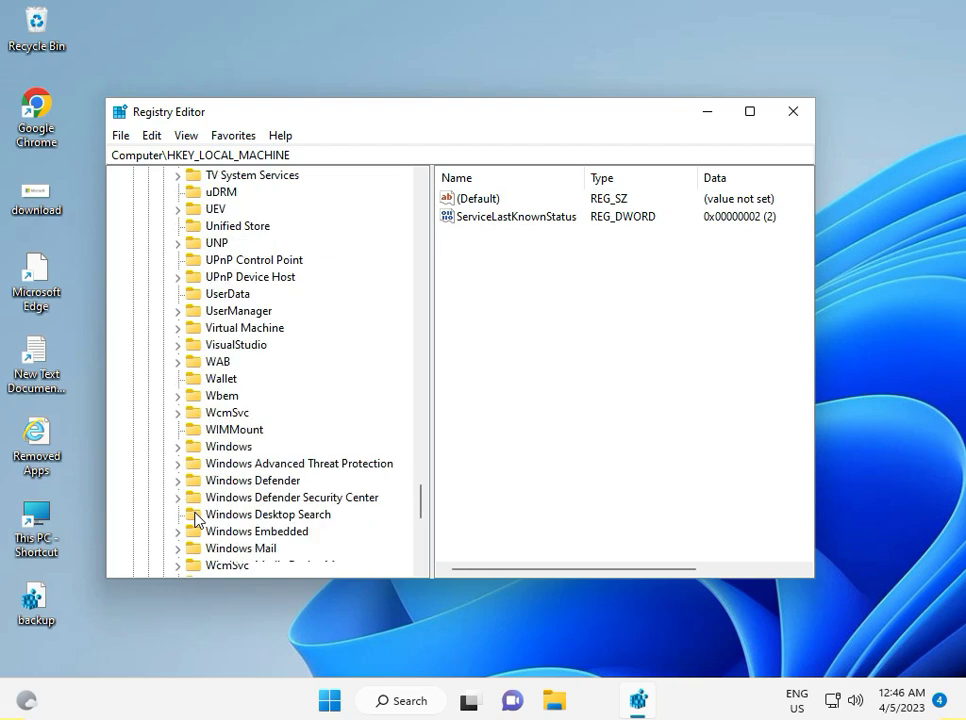
{"action": "left_click", "coordinate": [178, 447]}
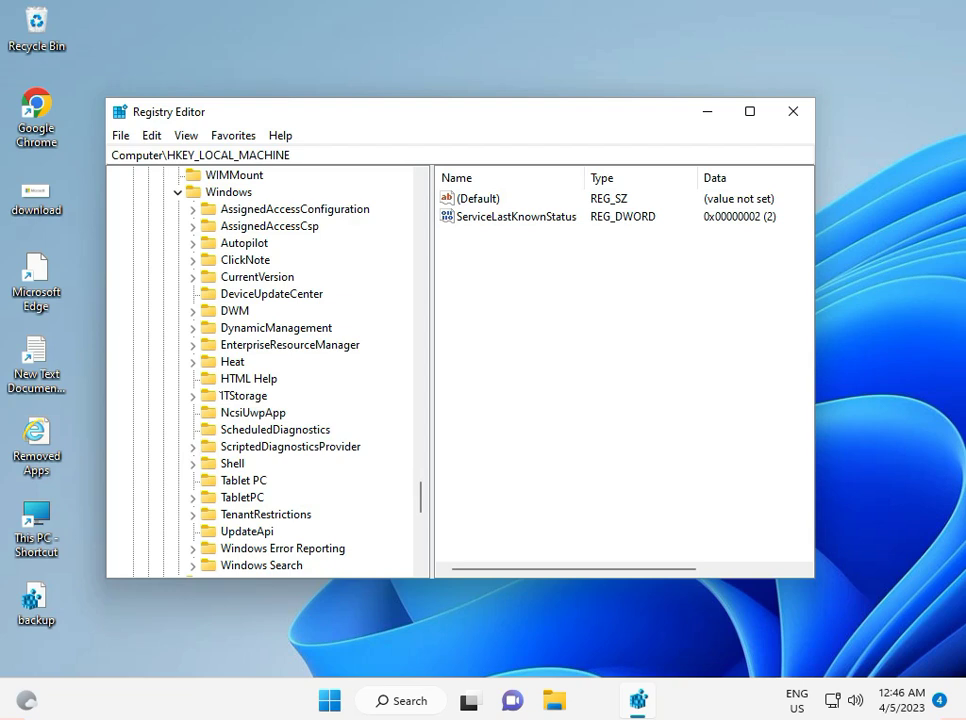
Expand CurrentVersion and Policies, then select the Explorer key
{"action": "left_click", "coordinate": [237, 279]}
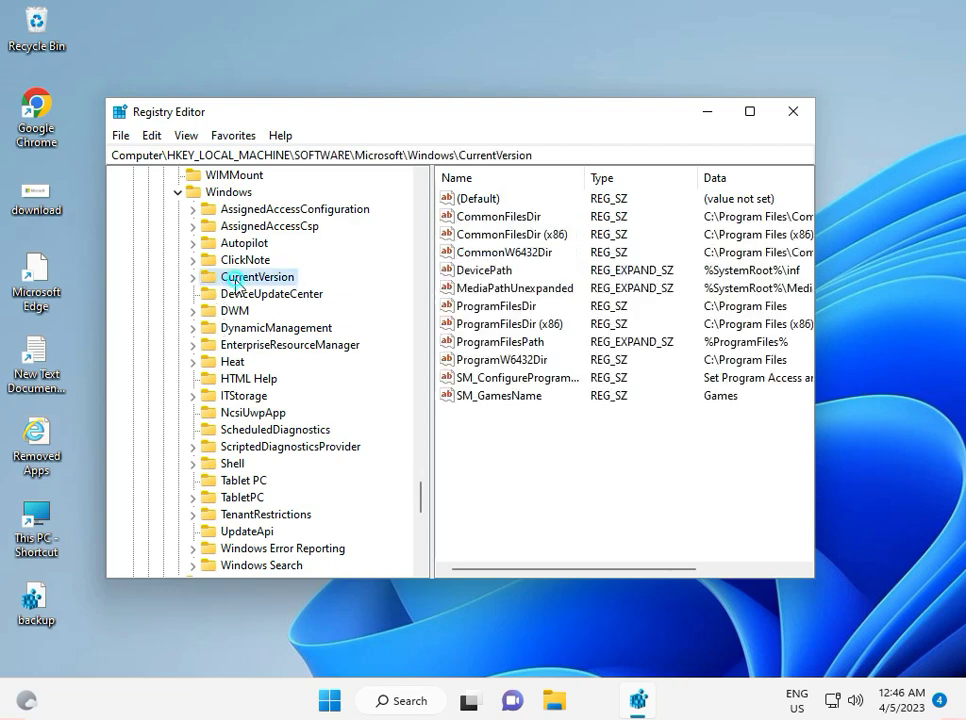
{"action": "left_click", "coordinate": [193, 278]}
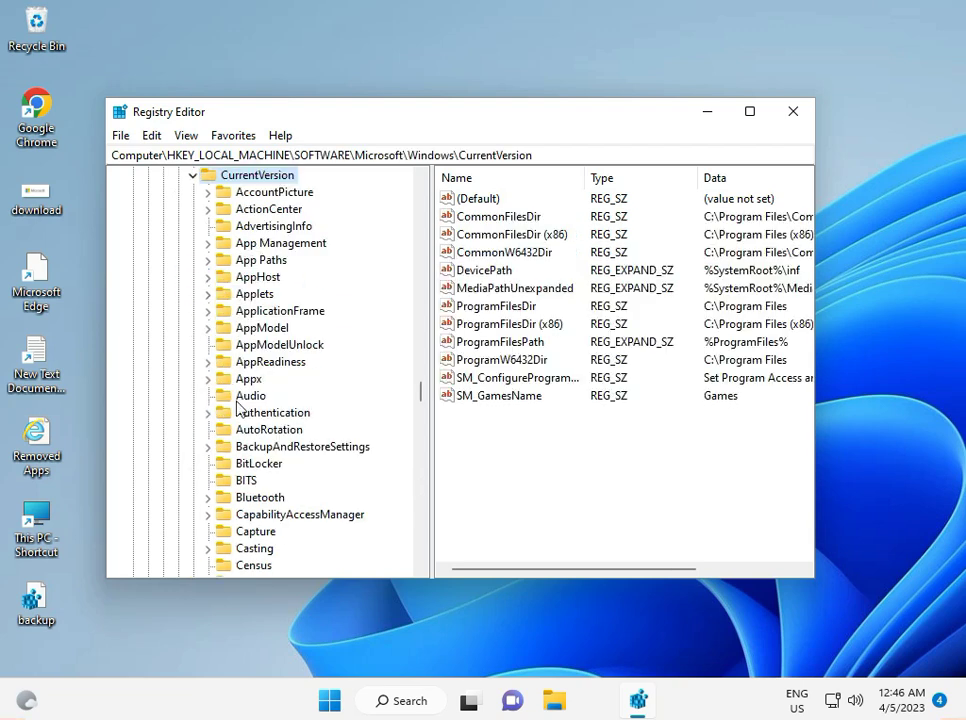
{"action": "scroll", "coordinate": [248, 447], "scroll_direction": "down", "scroll_amount": 4}
{"action": "scroll", "coordinate": [248, 447], "scroll_direction": "down", "scroll_amount": 4}
{"action": "scroll", "coordinate": [248, 447], "scroll_direction": "down", "scroll_amount": 3}
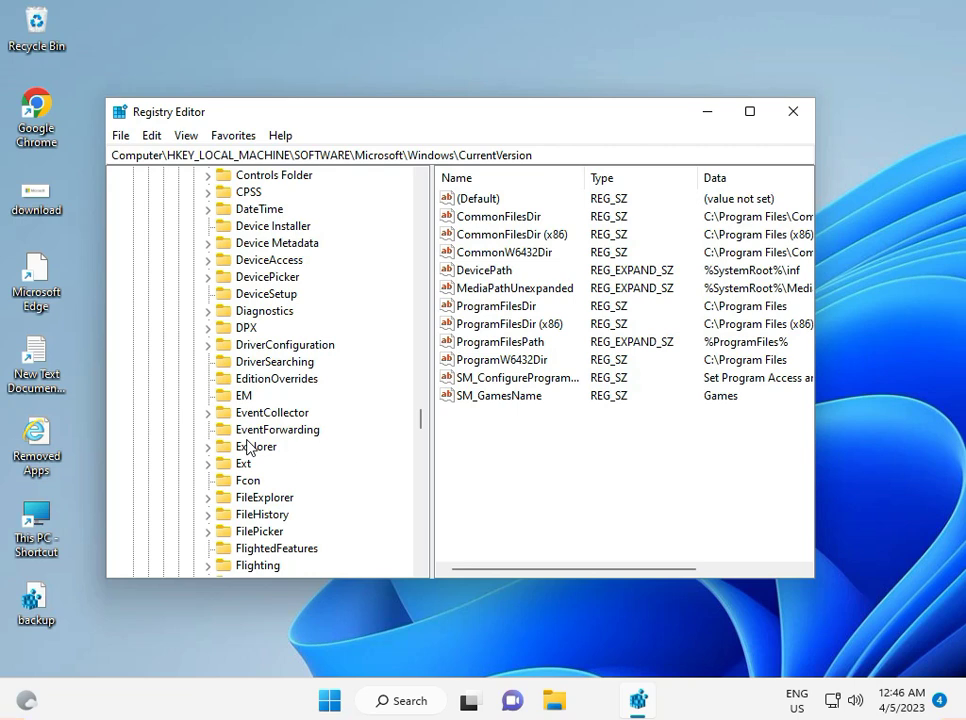
{"action": "scroll", "coordinate": [248, 447], "scroll_direction": "down", "scroll_amount": 4}
{"action": "scroll", "coordinate": [252, 483], "scroll_direction": "down", "scroll_amount": 1}
{"action": "scroll", "coordinate": [245, 500], "scroll_direction": "down", "scroll_amount": 2}
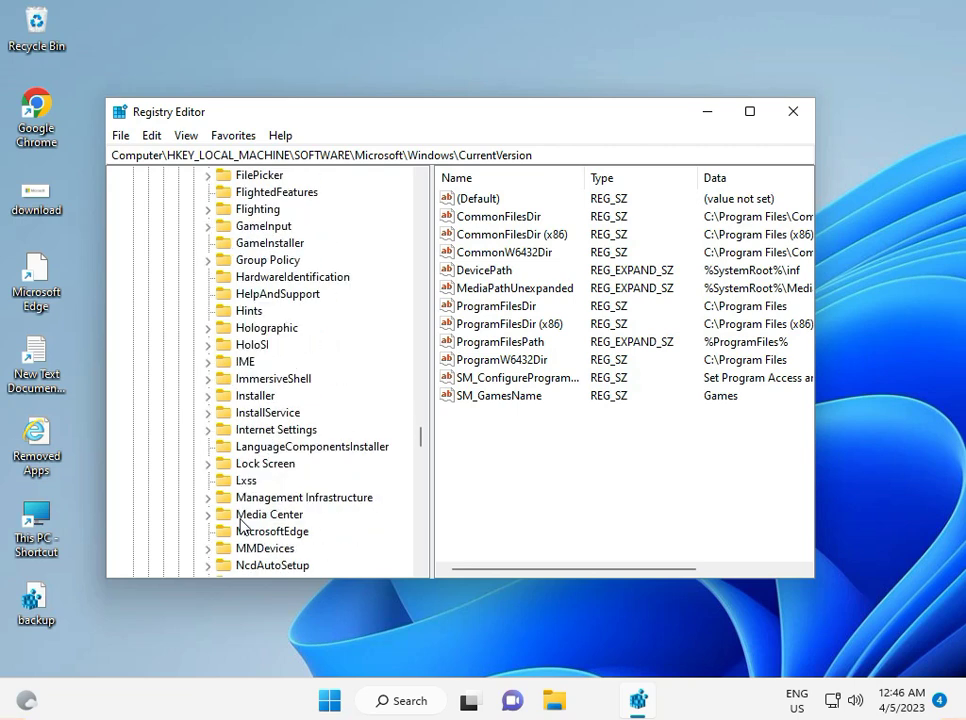
{"action": "scroll", "coordinate": [238, 510], "scroll_direction": "down", "scroll_amount": 1}
{"action": "scroll", "coordinate": [245, 450], "scroll_direction": "down", "scroll_amount": 4}
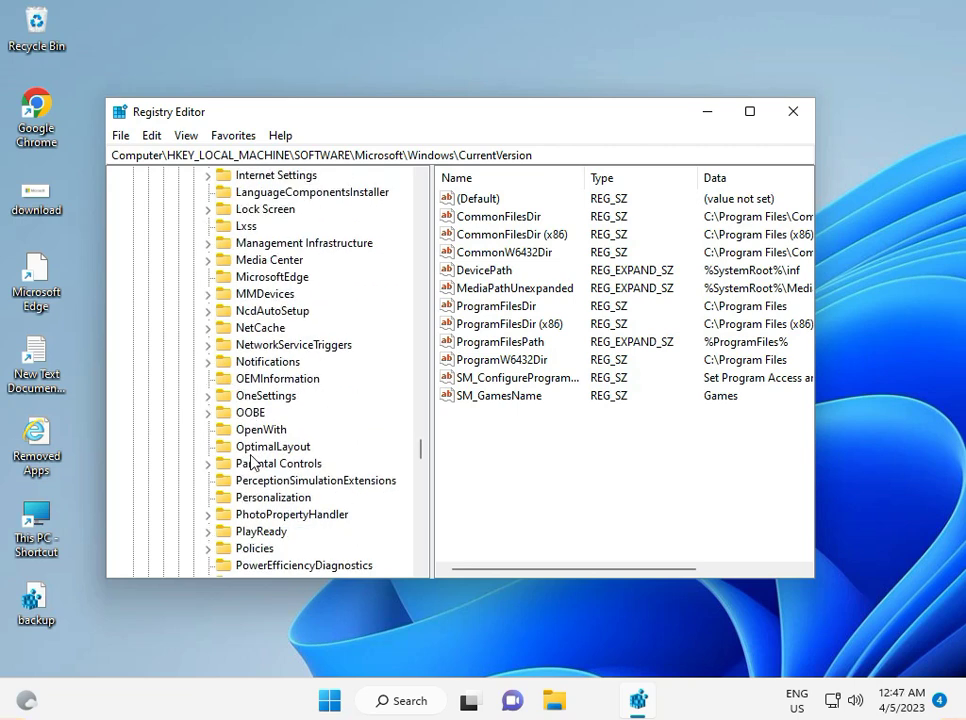
{"action": "scroll", "coordinate": [252, 462], "scroll_direction": "down", "scroll_amount": 3}
{"action": "left_click", "coordinate": [208, 396]}
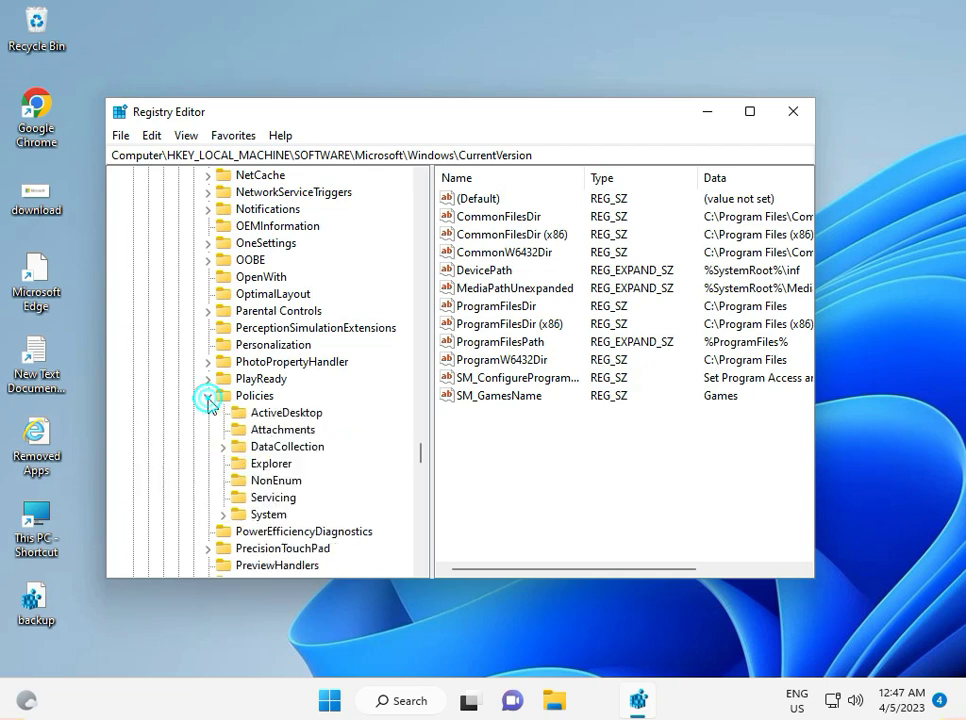
{"action": "left_click", "coordinate": [280, 464]}
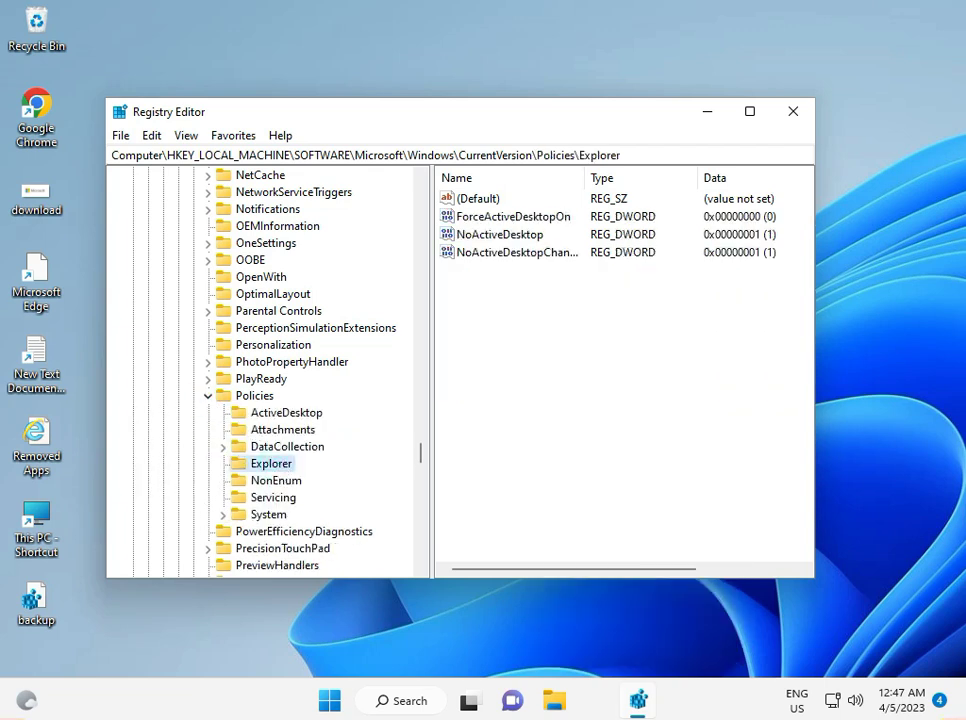
Delete the Policies\Explorer key, confirming with Yes, and close Registry Editor
{"action": "right_click", "coordinate": [300, 461]}
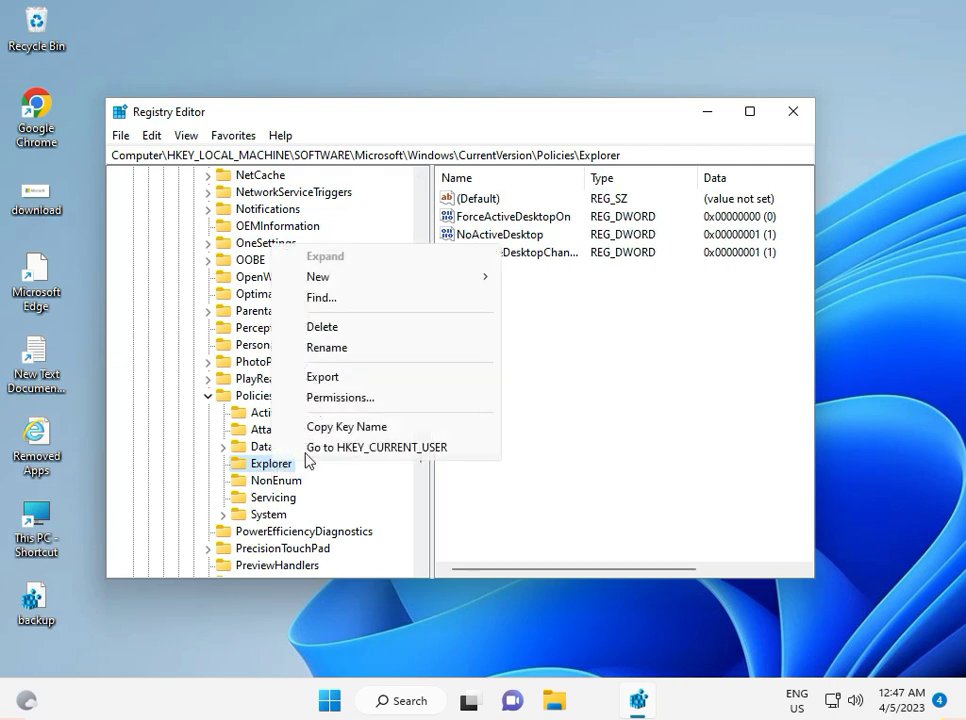
{"action": "left_click", "coordinate": [370, 326]}
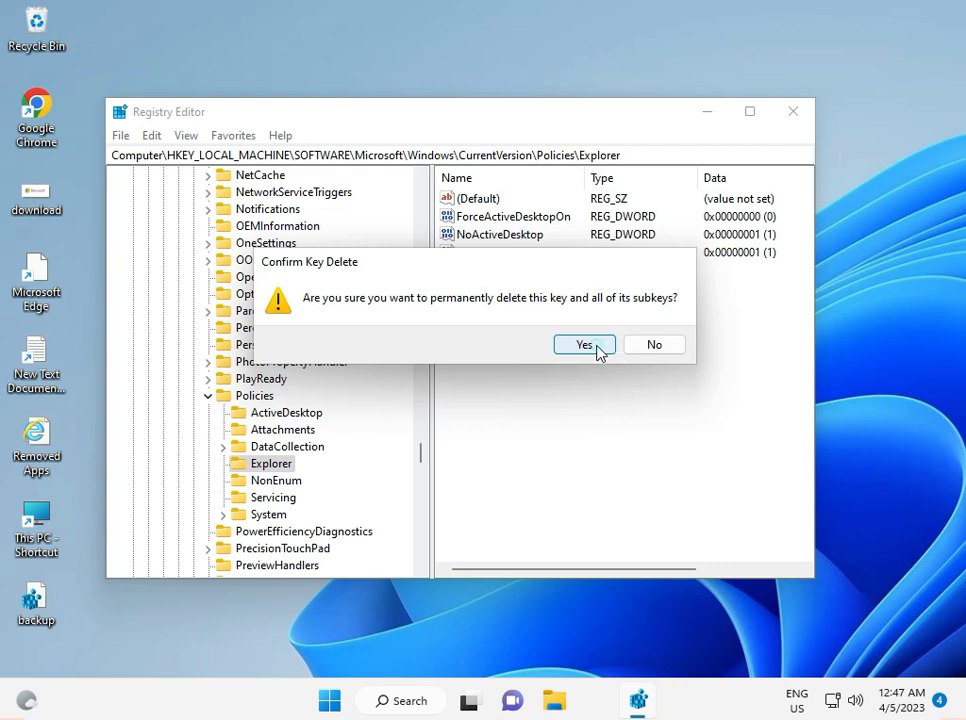
{"action": "left_click", "coordinate": [584, 345]}
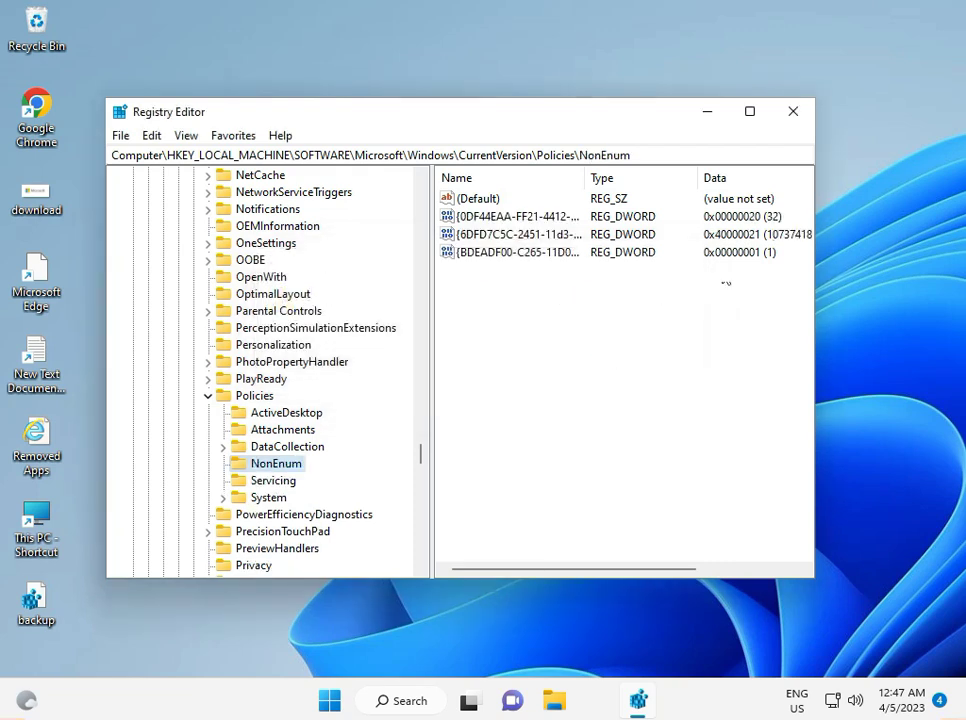
{"action": "left_click", "coordinate": [796, 114]}
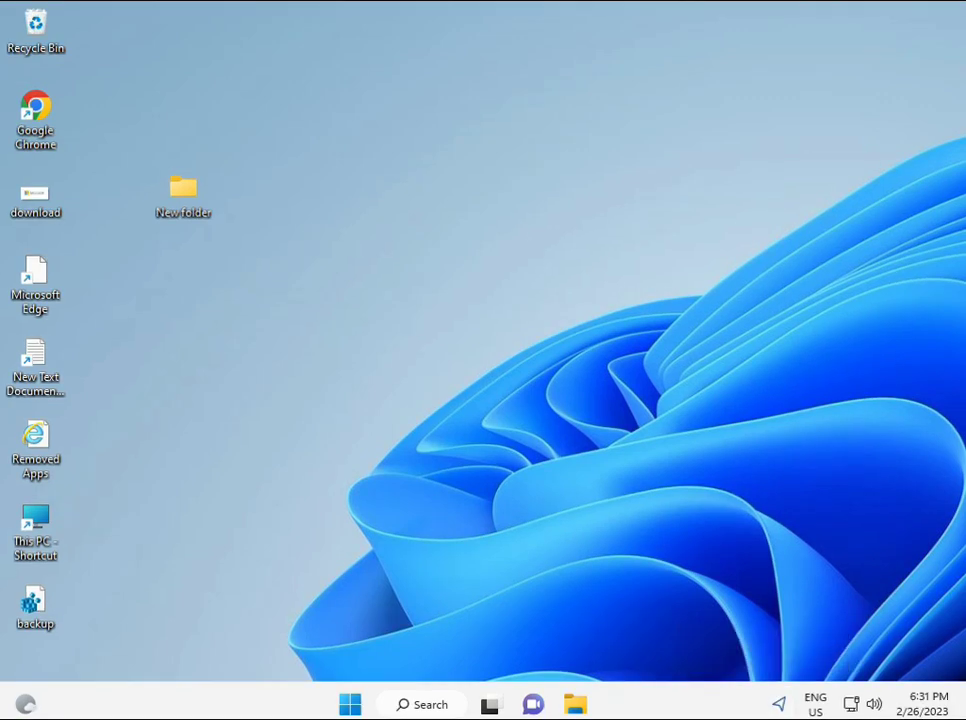
Search Start for 'cmd' and launch Command Prompt elevated with Ctrl+Shift+Enter
{"action": "left_click", "coordinate": [350, 704]}
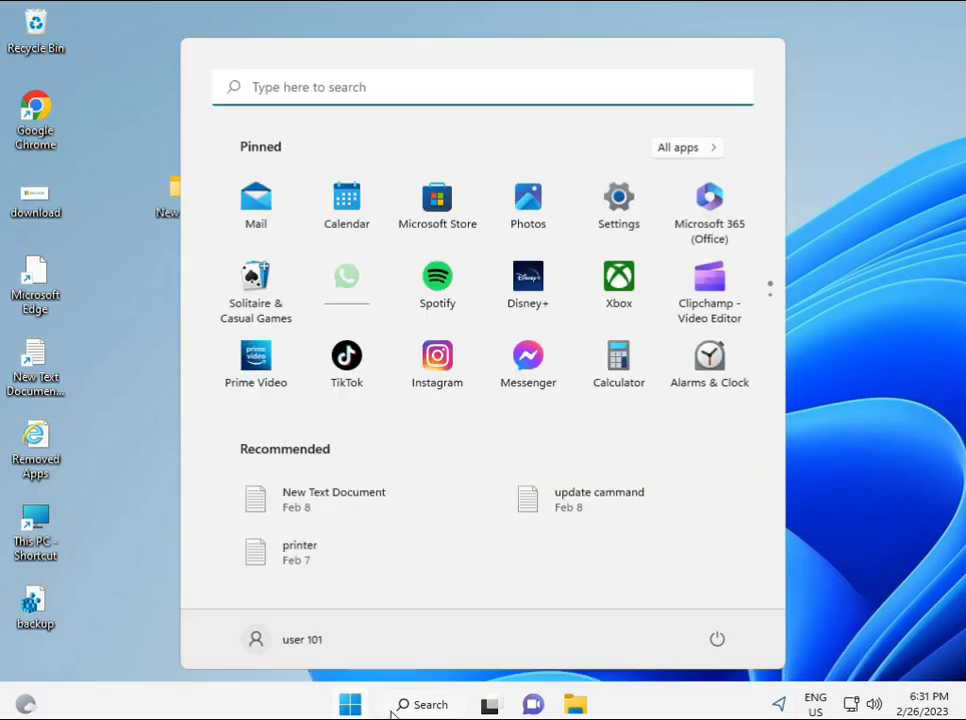
{"action": "left_click", "coordinate": [420, 704]}
{"action": "type", "text": "cmd"}
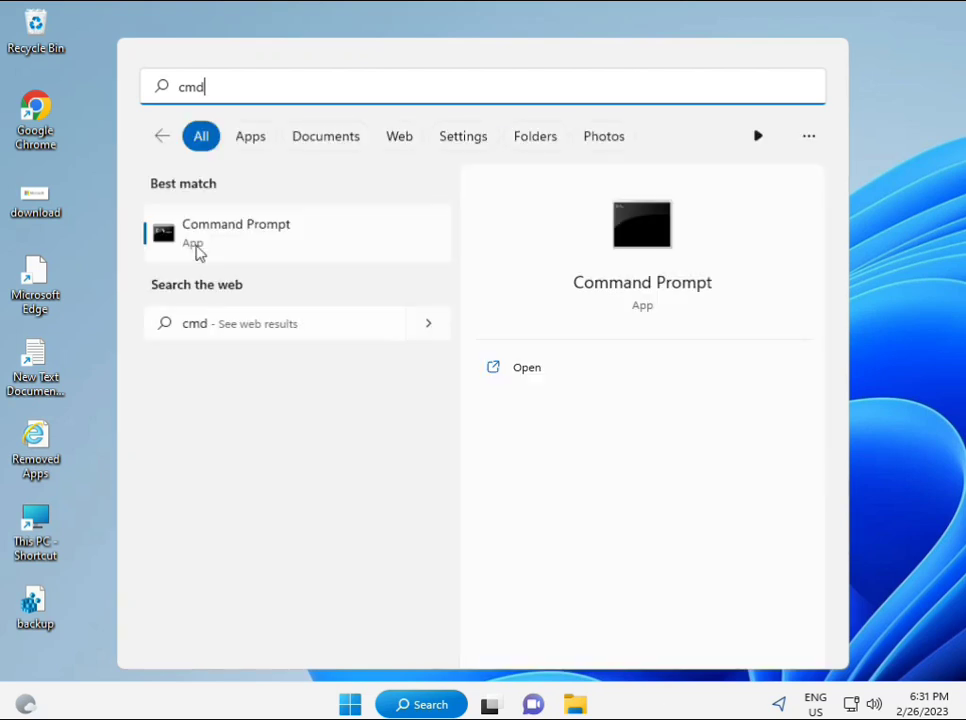
{"action": "left_click", "coordinate": [213, 234]}
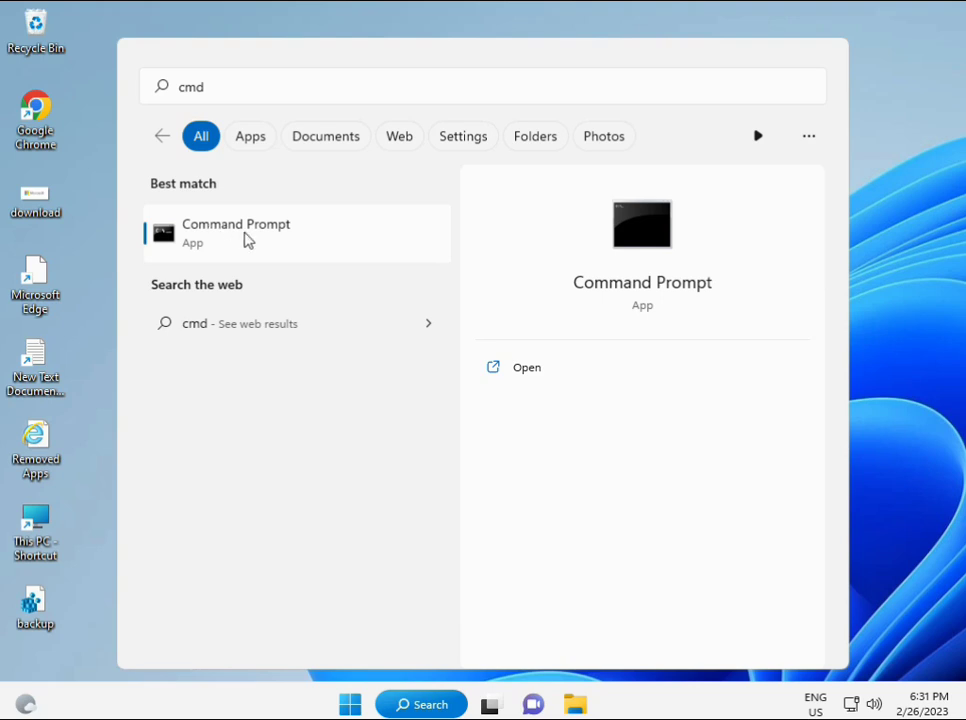
{"action": "right_click", "coordinate": [247, 240]}
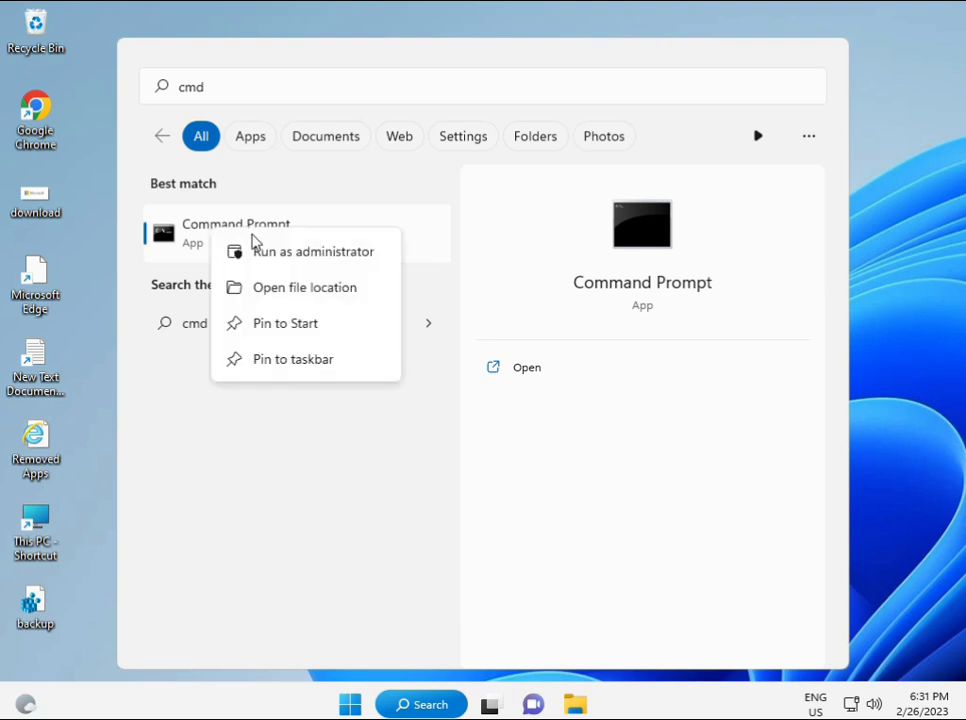
{"action": "key", "text": "Escape"}
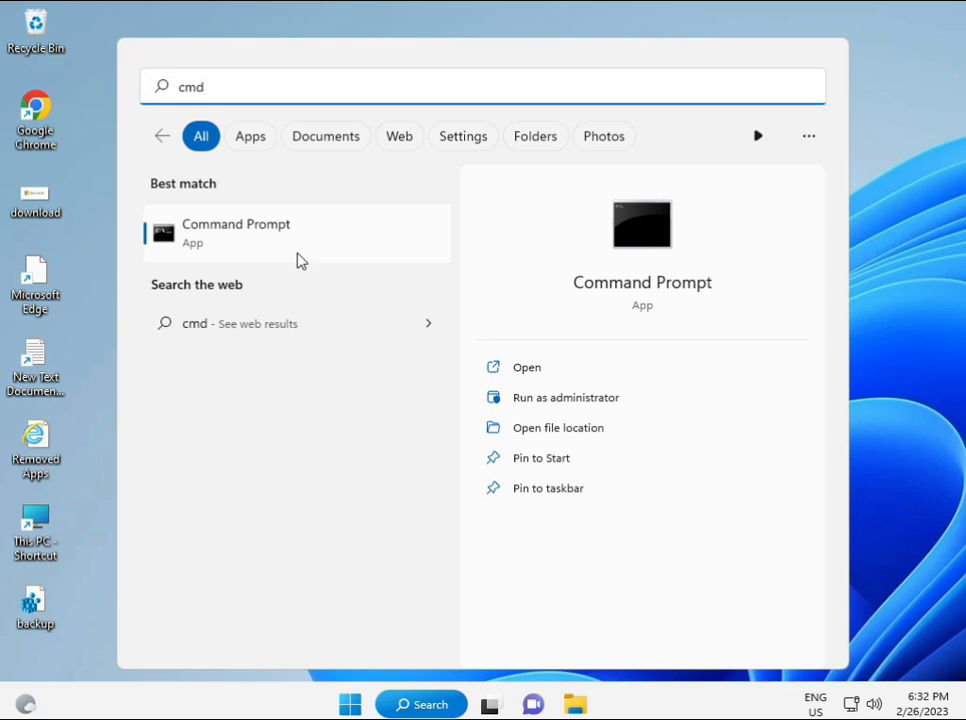
{"action": "key", "text": "ctrl+shift+Return"}
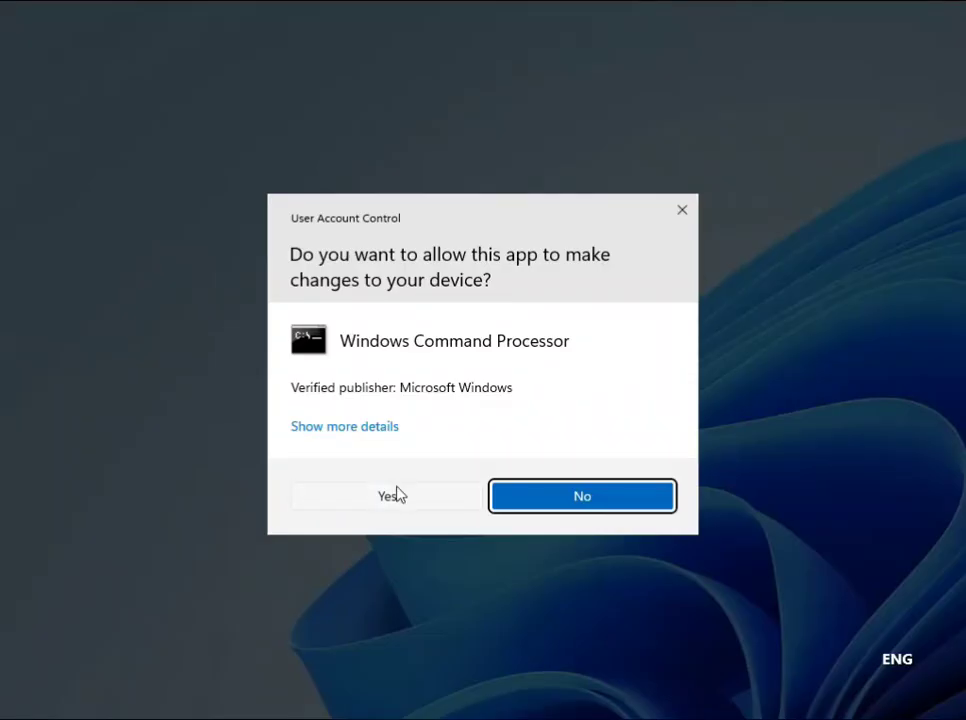
Approve the UAC prompt and run sfc /scannow in the elevated console
{"action": "left_click", "coordinate": [397, 494]}
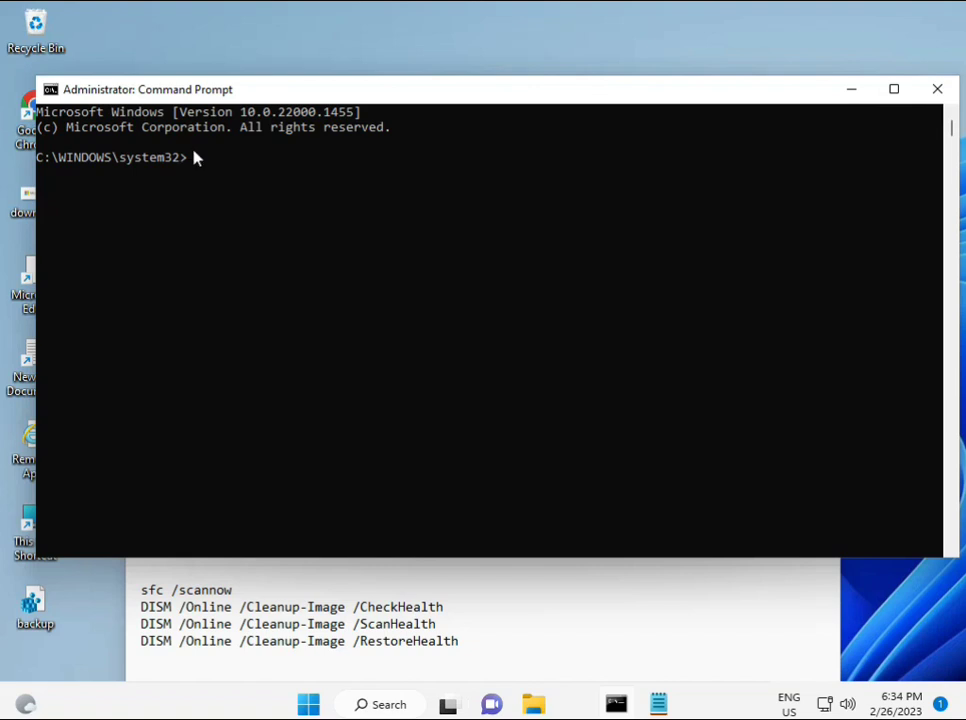
{"action": "left_click", "coordinate": [248, 213]}
{"action": "type", "text": "s"}
{"action": "type", "text": "ca"}
{"action": "key", "text": "BackSpace"}
{"action": "key", "text": "BackSpace"}
{"action": "key", "text": "BackSpace"}
{"action": "type", "text": "sfc "}
{"action": "type", "text": "/scanno"}
{"action": "type", "text": "w"}
{"action": "key", "text": "Return"}
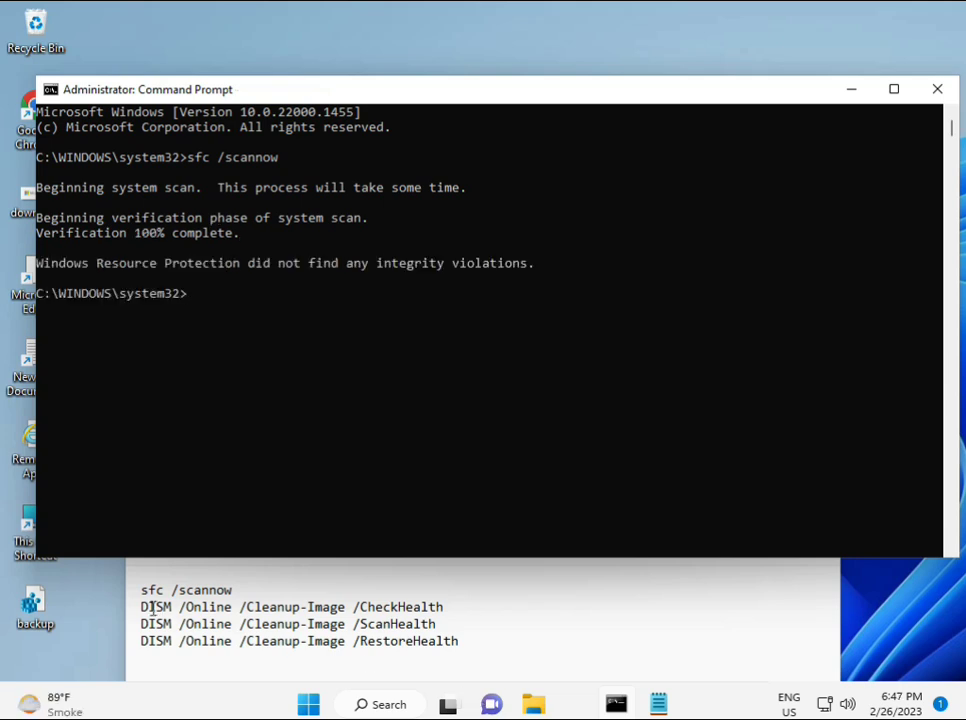
Copy the DISM /Online /Cleanup-Image /CheckHealth line from Notepad, paste it into the console and run it
{"action": "left_click_drag", "start_coordinate": [141, 607], "coordinate": [453, 607]}
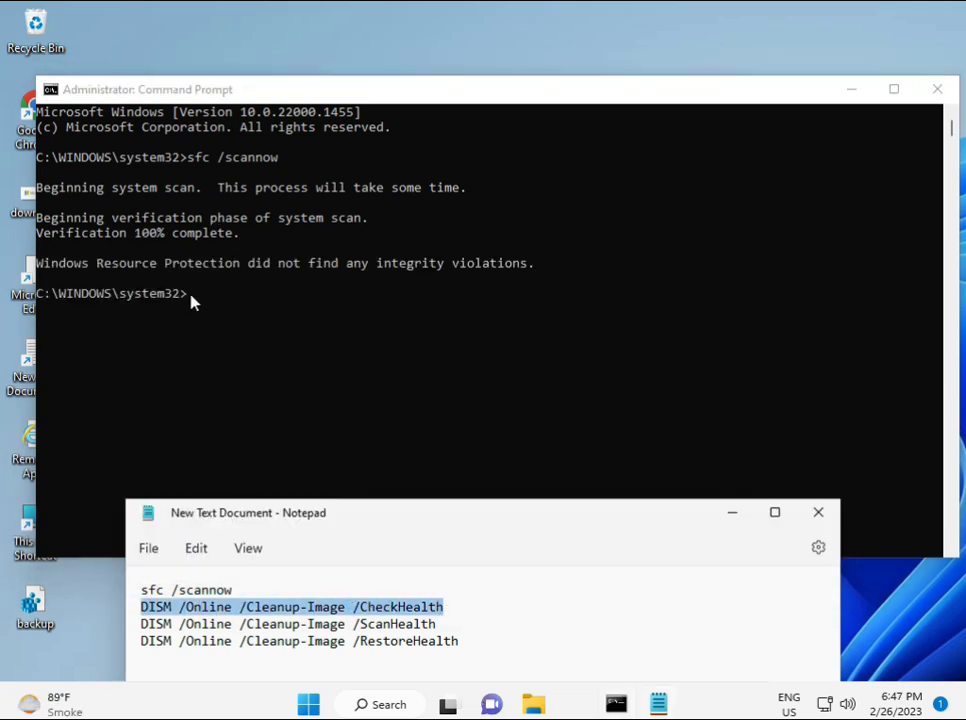
{"action": "right_click", "coordinate": [258, 608]}
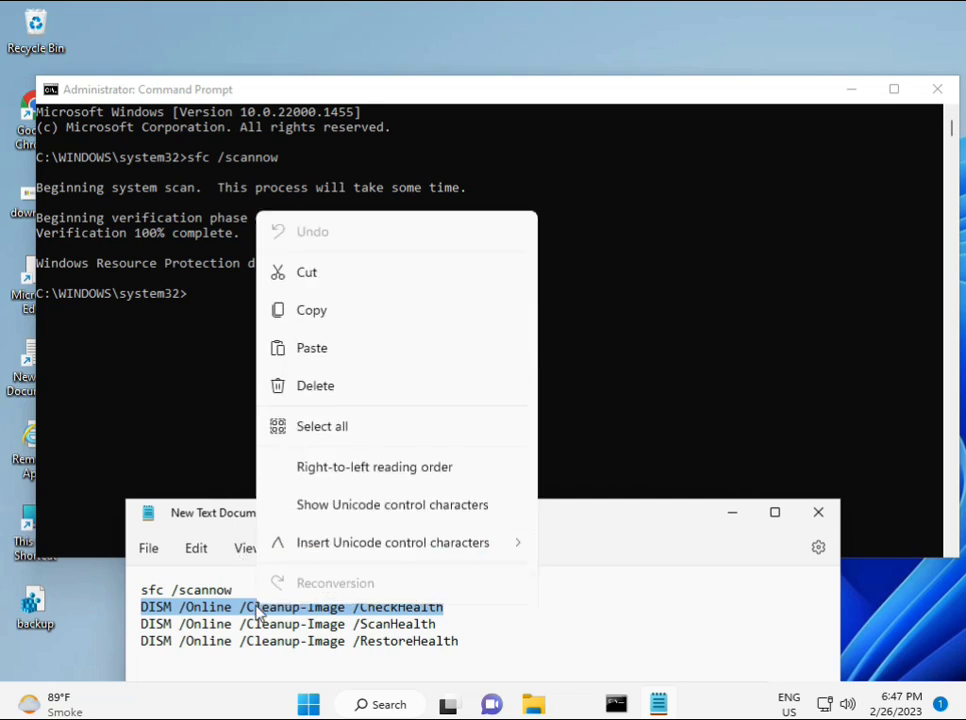
{"action": "left_click", "coordinate": [303, 318]}
{"action": "left_click", "coordinate": [195, 302]}
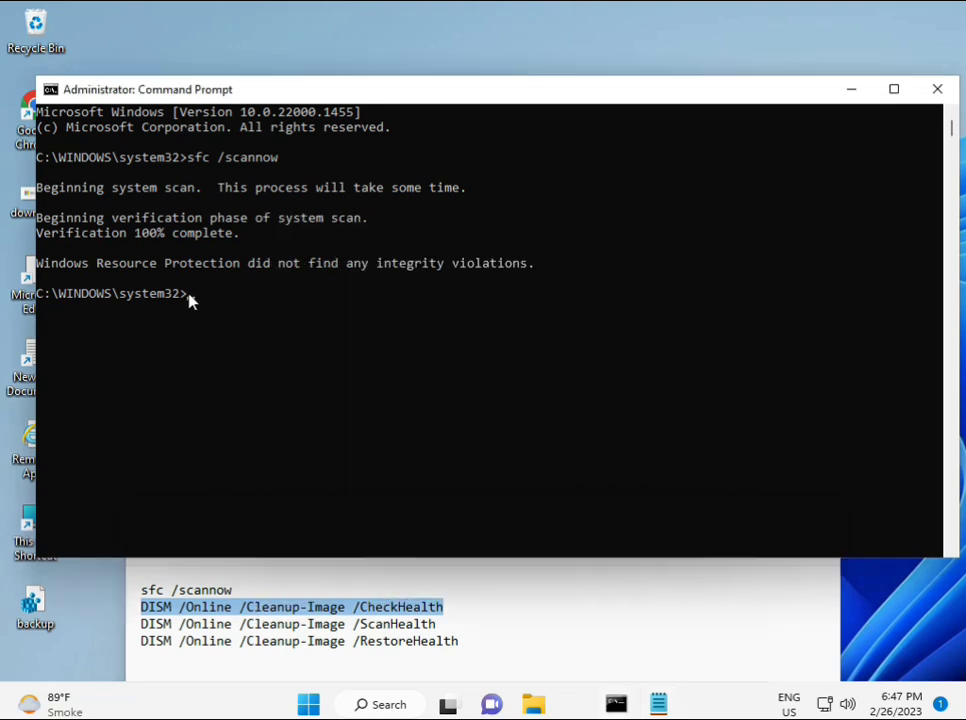
{"action": "right_click", "coordinate": [78, 93]}
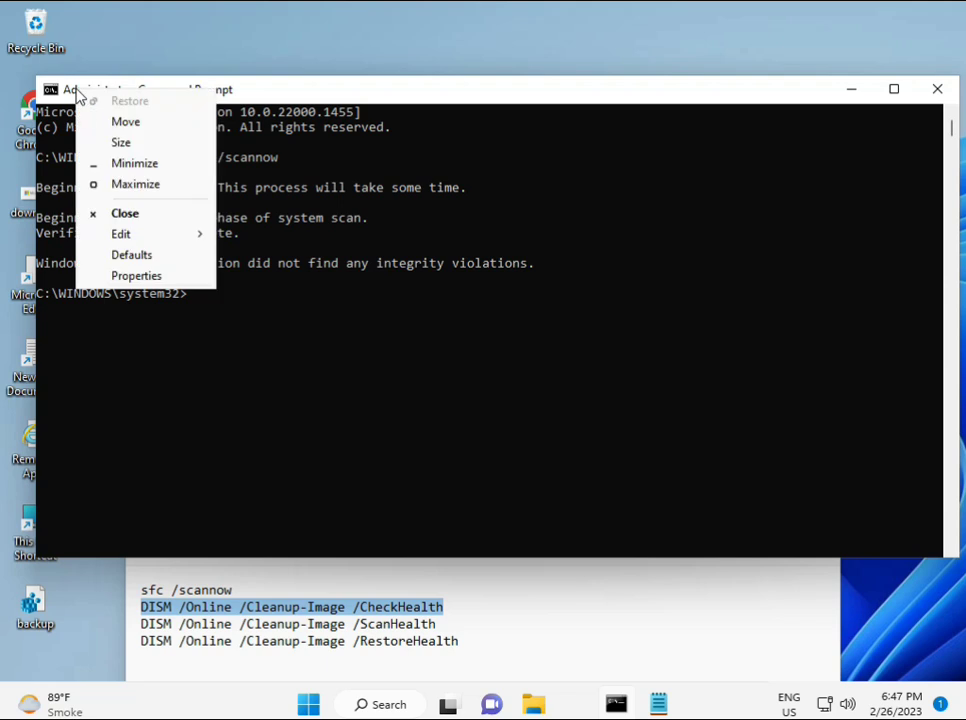
{"action": "mouse_move", "coordinate": [145, 234]}
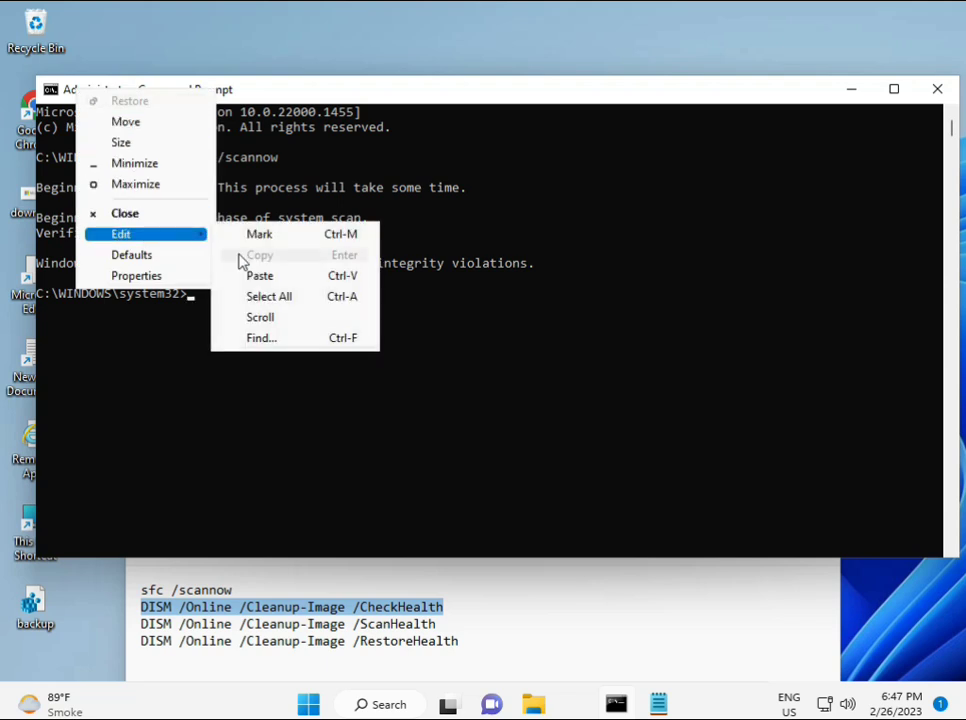
{"action": "left_click", "coordinate": [256, 278]}
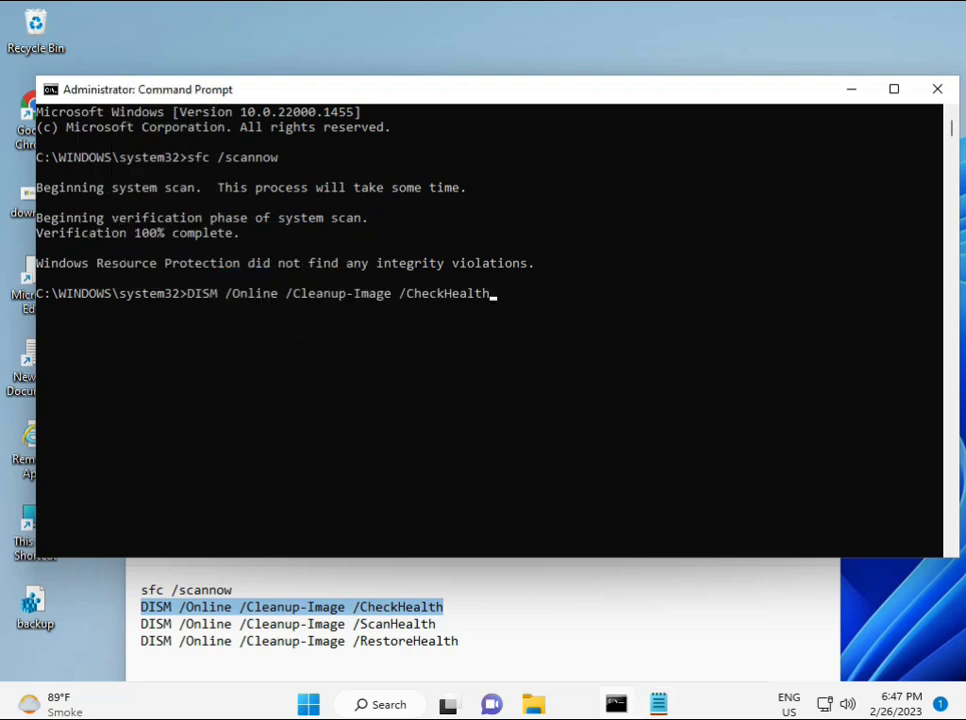
{"action": "left_click", "coordinate": [186, 297]}
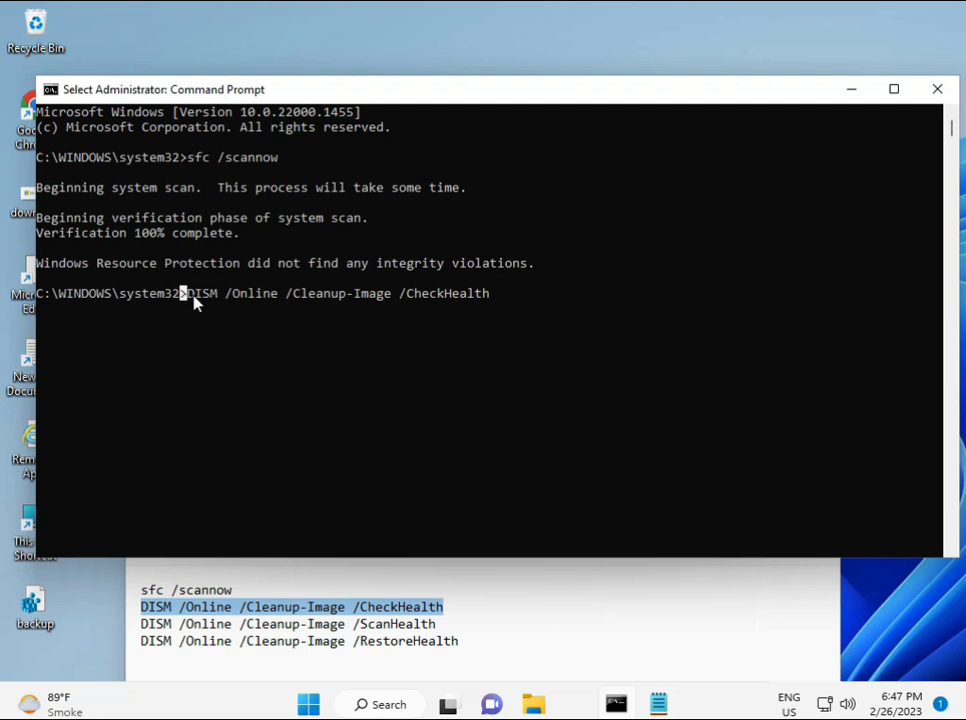
{"action": "key", "text": "Return"}
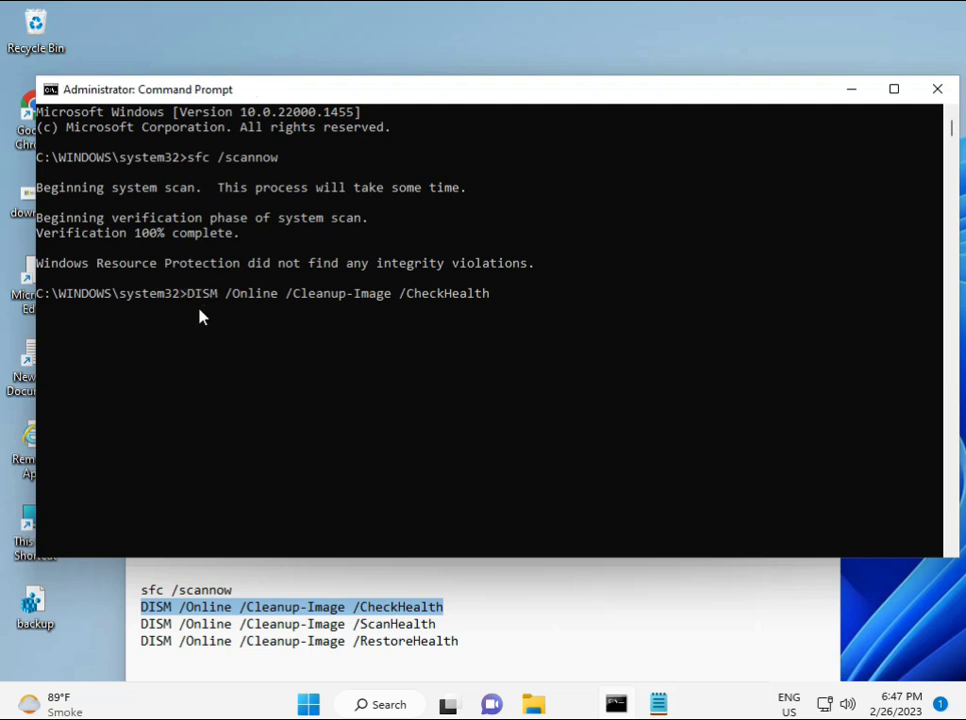
{"action": "key", "text": "Return"}
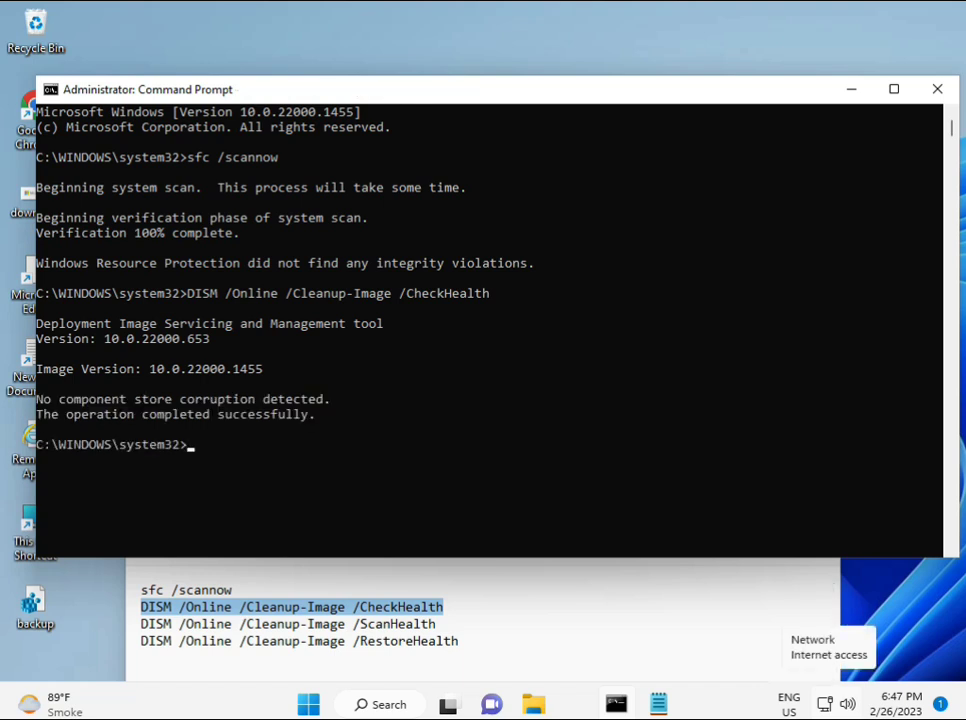
Copy the DISM ScanHealth line from Notepad, paste it into the console and run it
{"action": "left_click", "coordinate": [140, 624]}
{"action": "left_click", "coordinate": [460, 624], "text": "shift"}
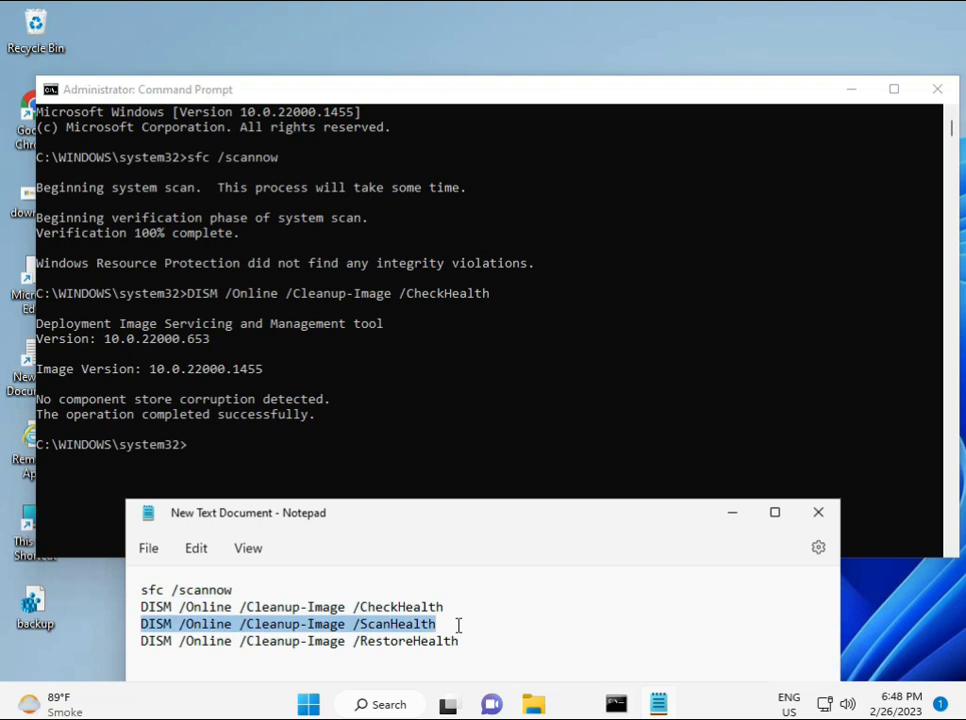
{"action": "right_click", "coordinate": [428, 628]}
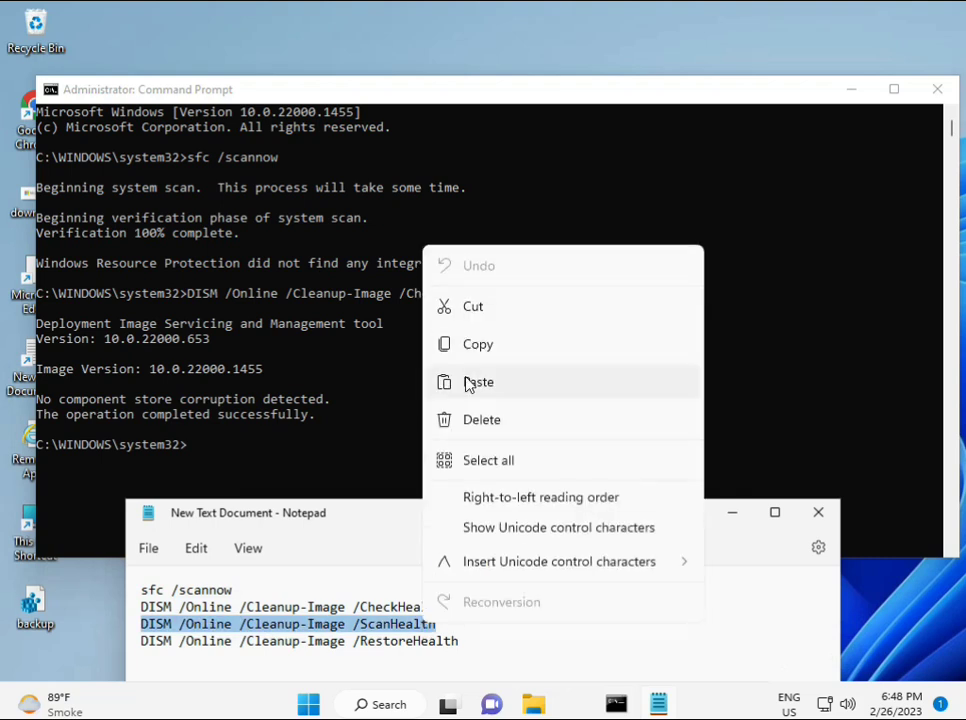
{"action": "left_click", "coordinate": [472, 390]}
{"action": "left_click", "coordinate": [194, 453]}
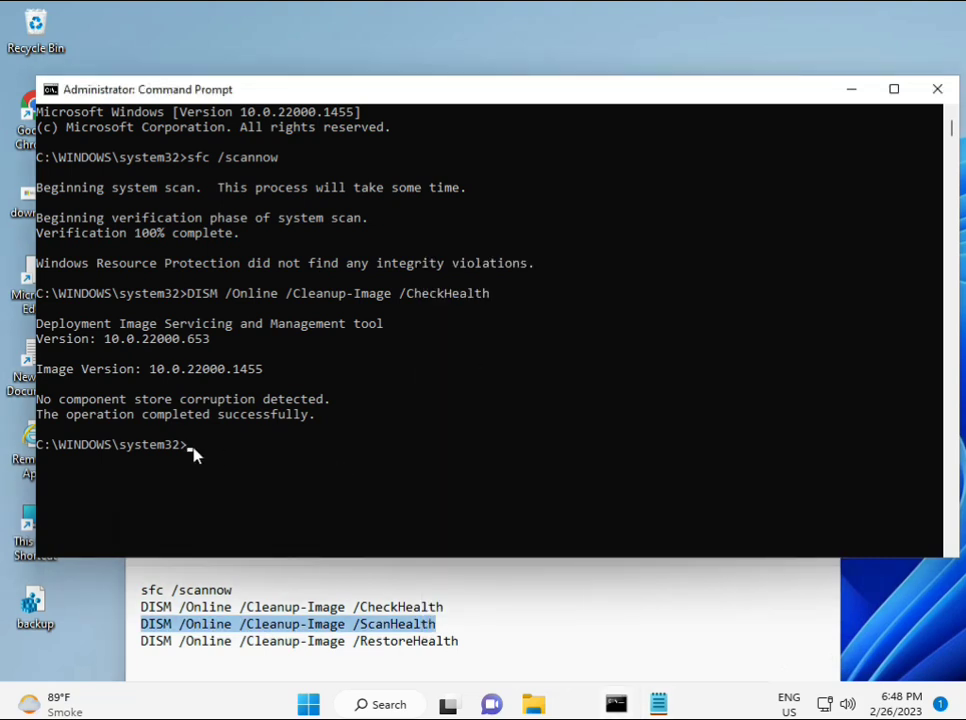
{"action": "right_click", "coordinate": [194, 453]}
{"action": "right_click", "coordinate": [194, 453]}
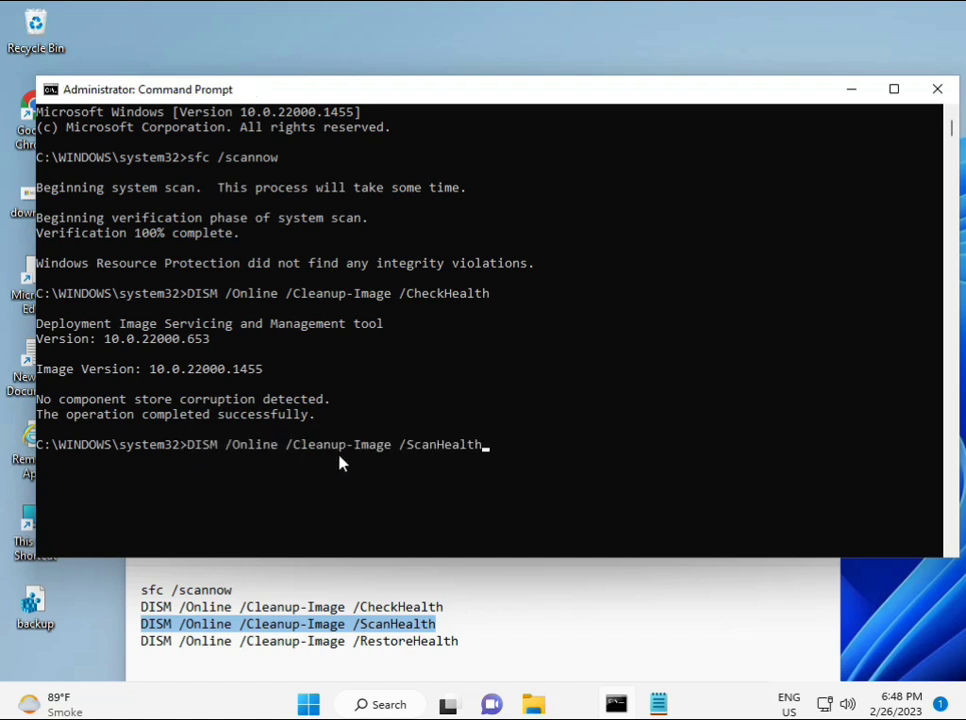
{"action": "key", "text": "Return"}
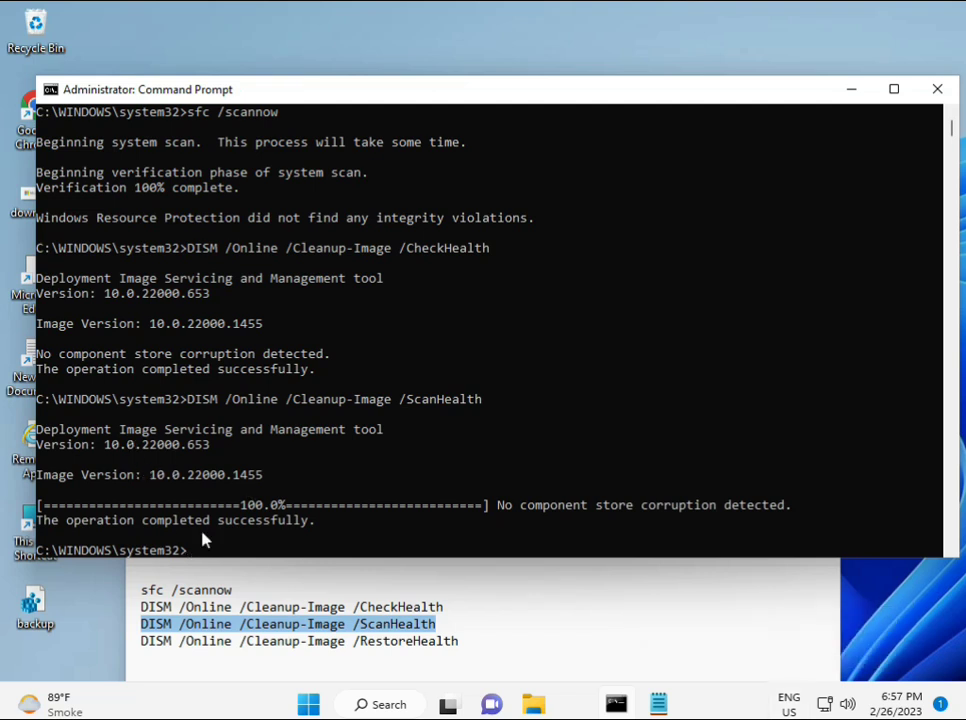
Copy the whole DISM RestoreHealth command line from Notepad
{"action": "left_click_drag", "start_coordinate": [219, 521], "coordinate": [316, 521]}
{"action": "left_click", "coordinate": [229, 643]}
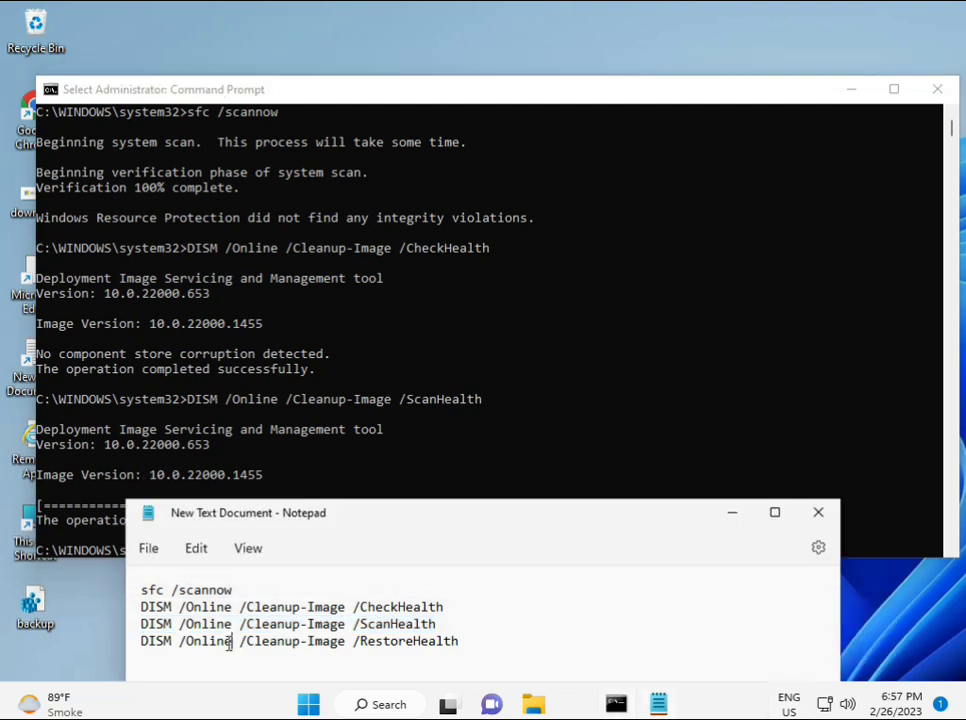
{"action": "triple_click", "coordinate": [229, 643]}
{"action": "right_click", "coordinate": [229, 650]}
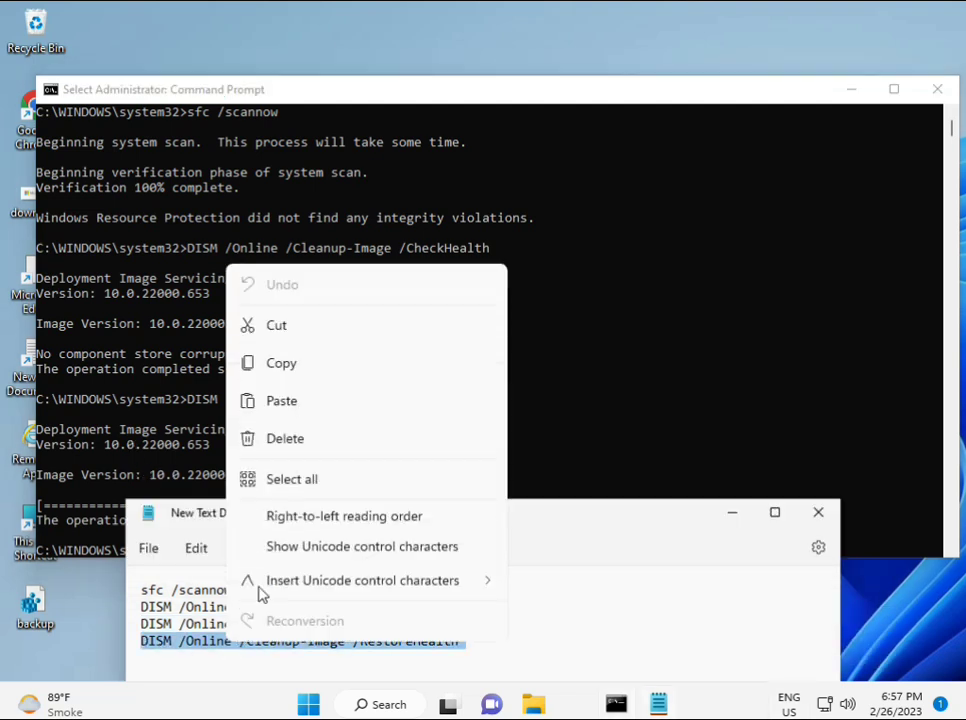
{"action": "left_click", "coordinate": [300, 362]}
Paste the RestoreHealth command at the console prompt and run it
{"action": "left_click", "coordinate": [210, 496]}
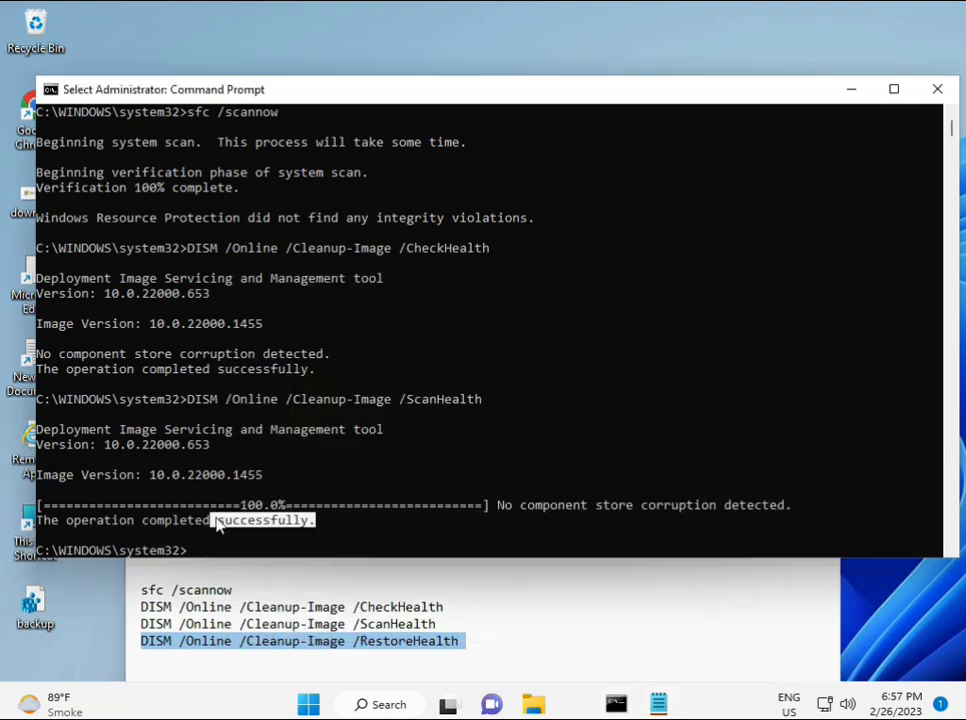
{"action": "left_click", "coordinate": [194, 551]}
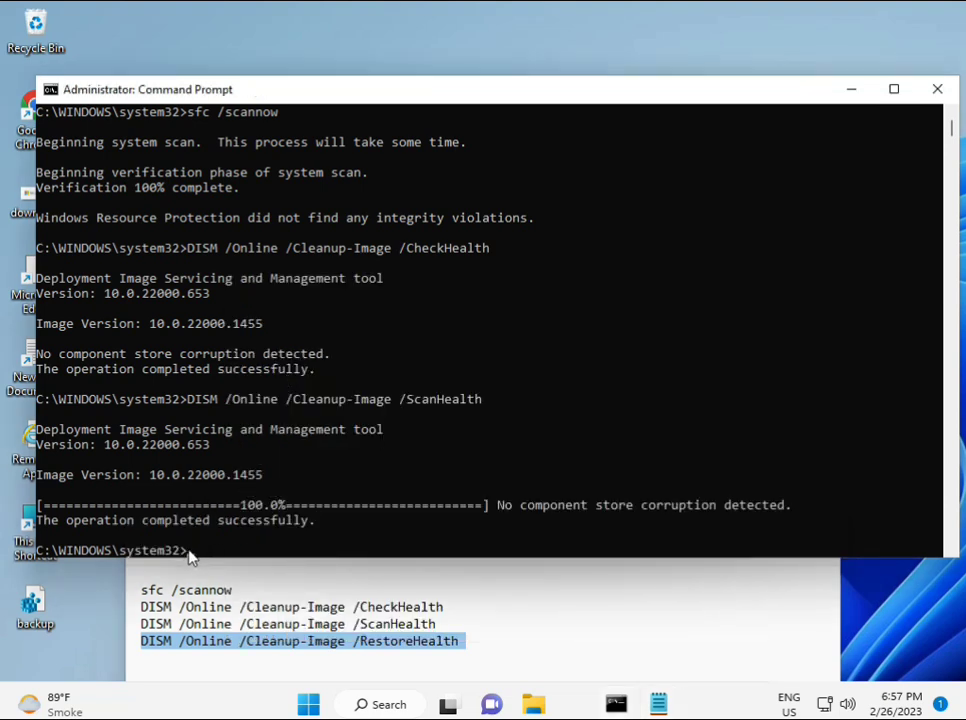
{"action": "left_click", "coordinate": [188, 556]}
{"action": "right_click", "coordinate": [188, 556]}
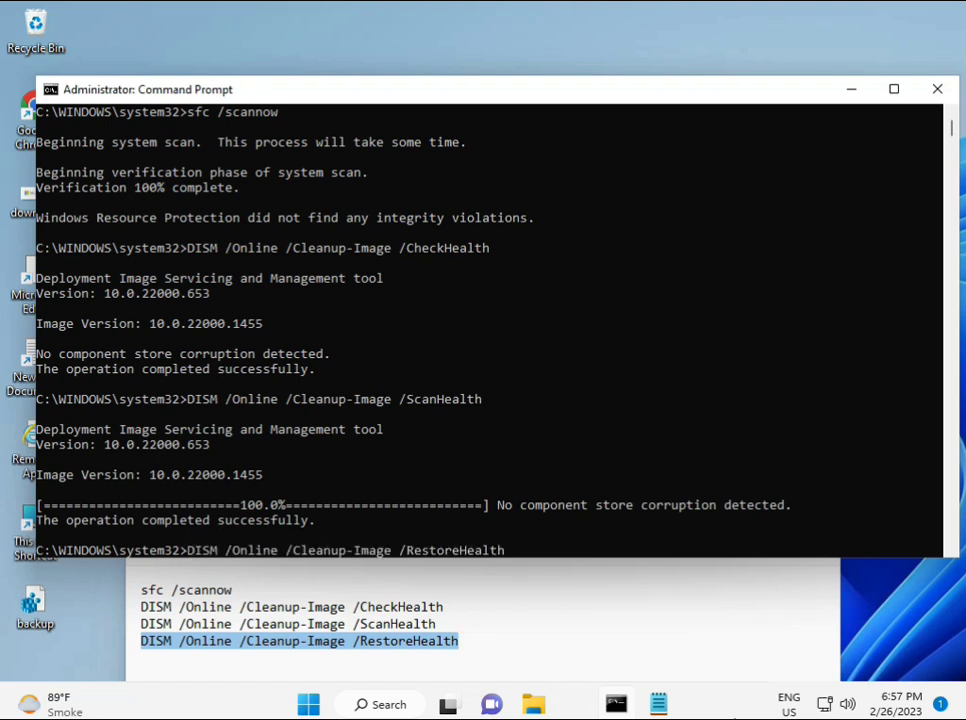
{"action": "scroll", "coordinate": [620, 492], "scroll_direction": "down", "scroll_amount": 5}
{"action": "scroll", "coordinate": [586, 453], "scroll_direction": "down", "scroll_amount": 4}
{"action": "scroll", "coordinate": [565, 470], "scroll_direction": "up", "scroll_amount": 7}
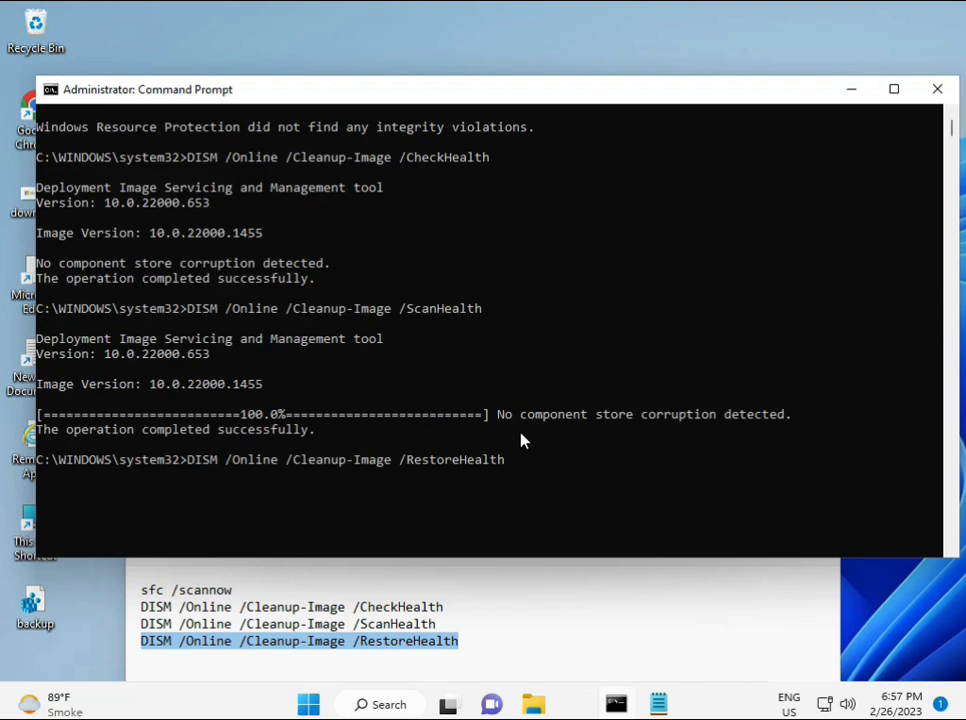
{"action": "scroll", "coordinate": [522, 438], "scroll_direction": "up", "scroll_amount": 2}
{"action": "mouse_move", "coordinate": [951, 127]}
{"action": "left_mouse_down"}
{"action": "mouse_move", "coordinate": [955, 143]}
{"action": "mouse_move", "coordinate": [953, 128]}
{"action": "left_mouse_up"}
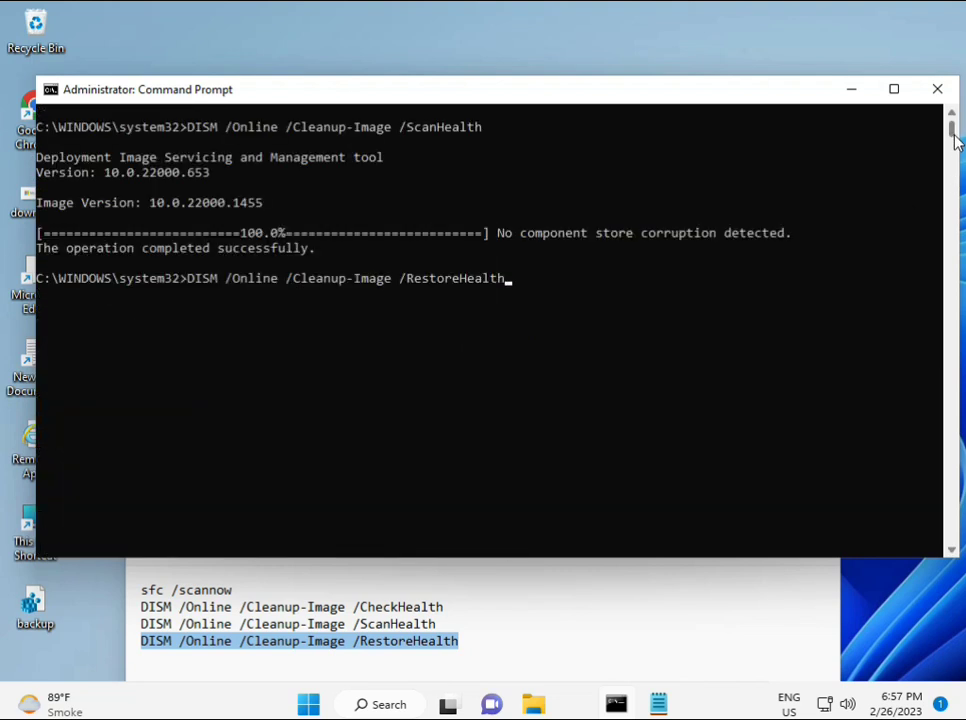
{"action": "left_click", "coordinate": [190, 280]}
{"action": "key", "text": "Return"}
{"action": "key", "text": "Return"}
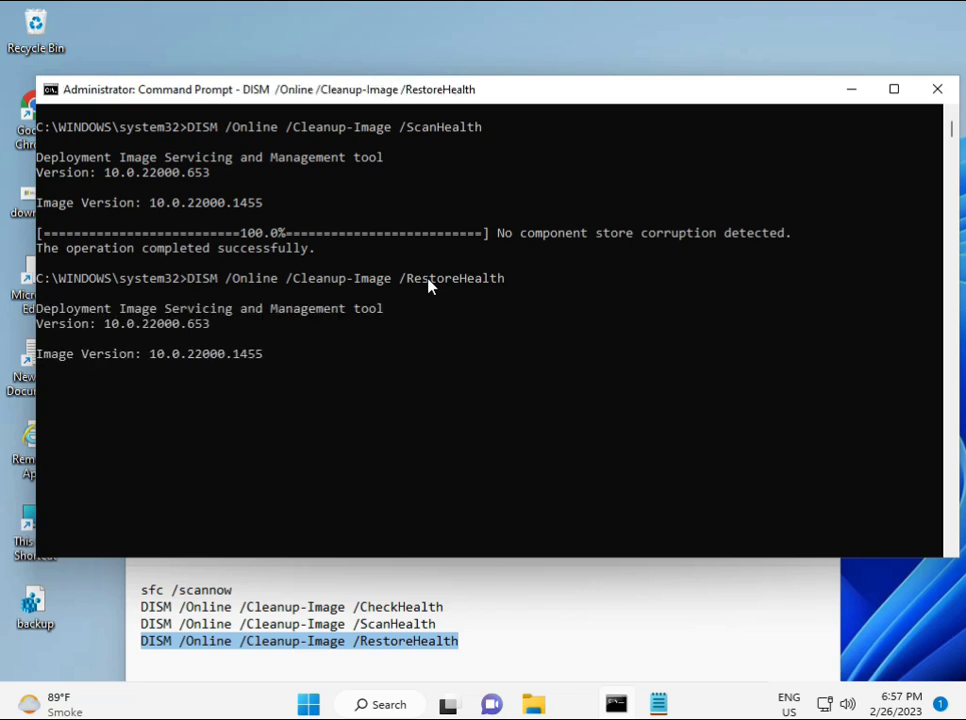